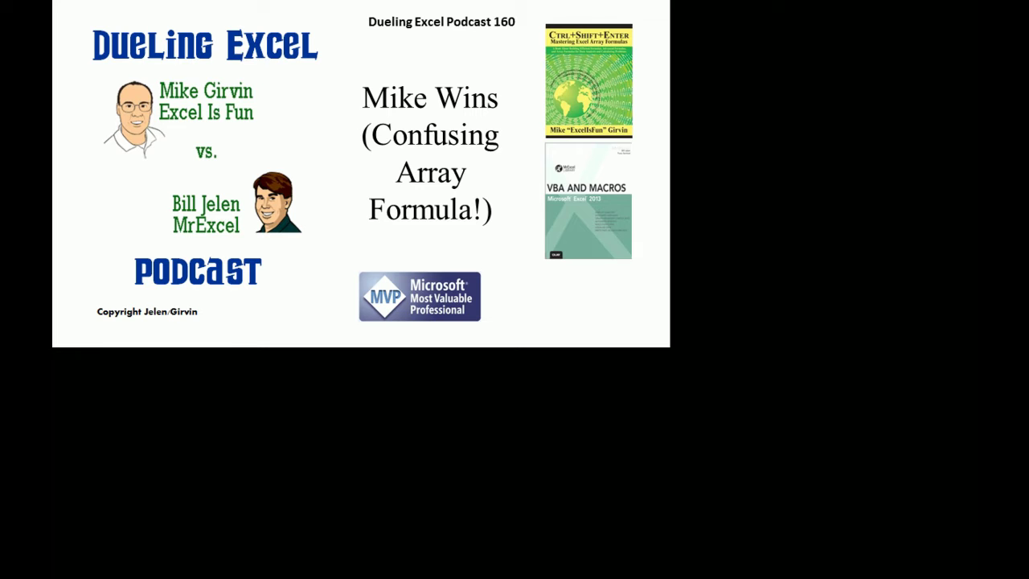
# Step: Bring up the Windows task switcher over the Dueling Excel Podcast 160 title slide
pyautogui.hotkey('alt', 'Tab')
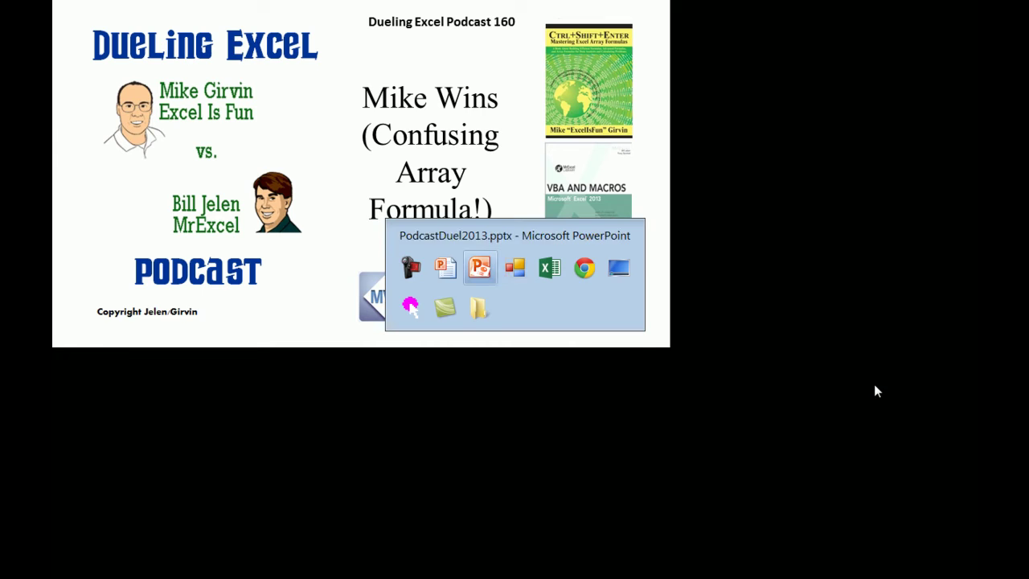
# Step: Switch to Excel's MrExcel sheet in MrExcelExcelisfunTrick160.xlsx
pyautogui.hotkey('alt', 'Tab')
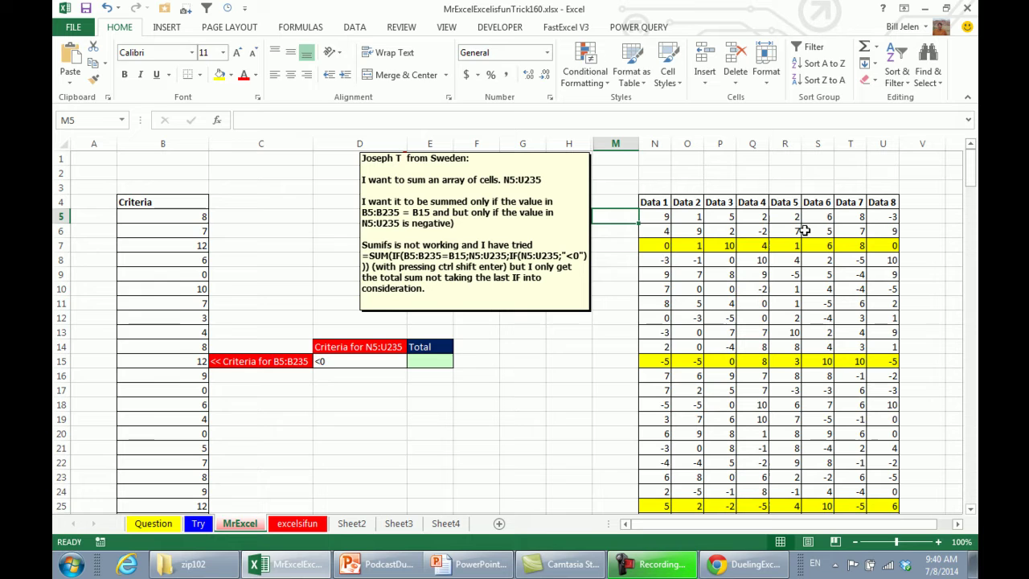
# Step: Enter =SUMIF(N5:U5,"<0") in M5 and fill it down to M235
pyautogui.write('=SUMIF(')
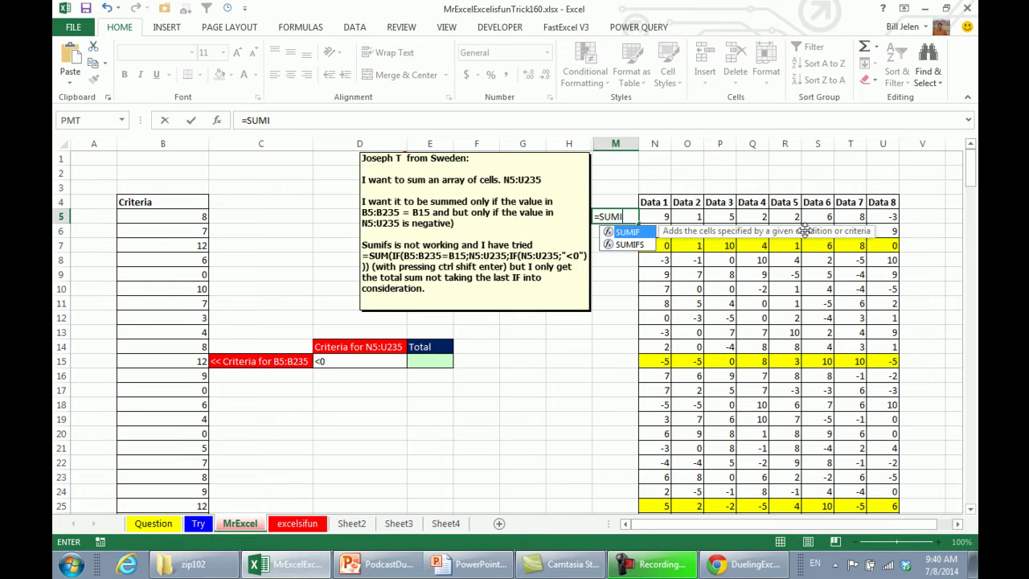
pyautogui.press('Right')
pyautogui.hotkey('shift', 'Right')
pyautogui.hotkey('shift', 'Right')
pyautogui.hotkey('shift', 'Right')
pyautogui.hotkey('shift', 'Right')
pyautogui.hotkey('shift', 'Right')
pyautogui.hotkey('shift', 'Right')
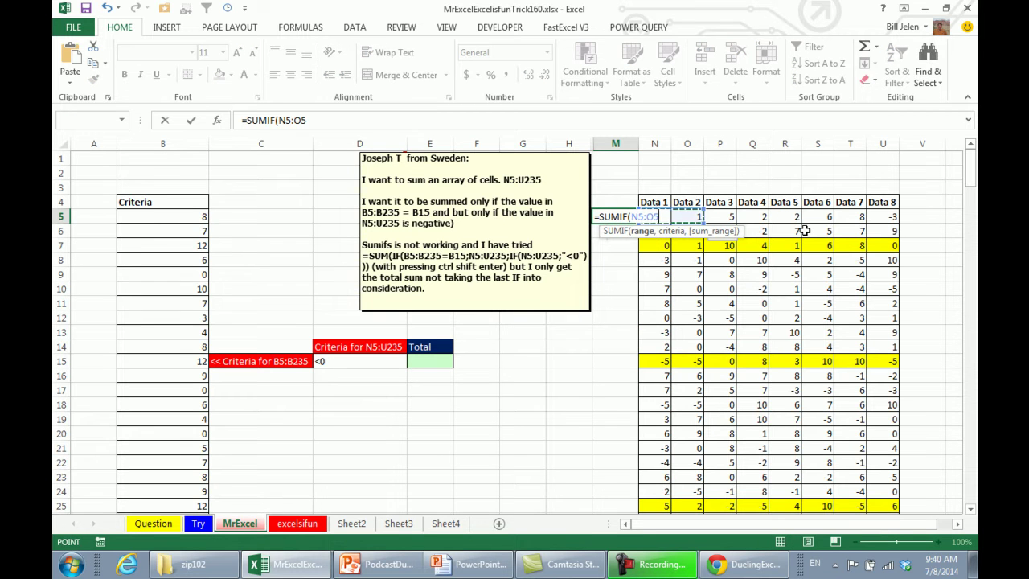
pyautogui.hotkey('shift', 'Right')
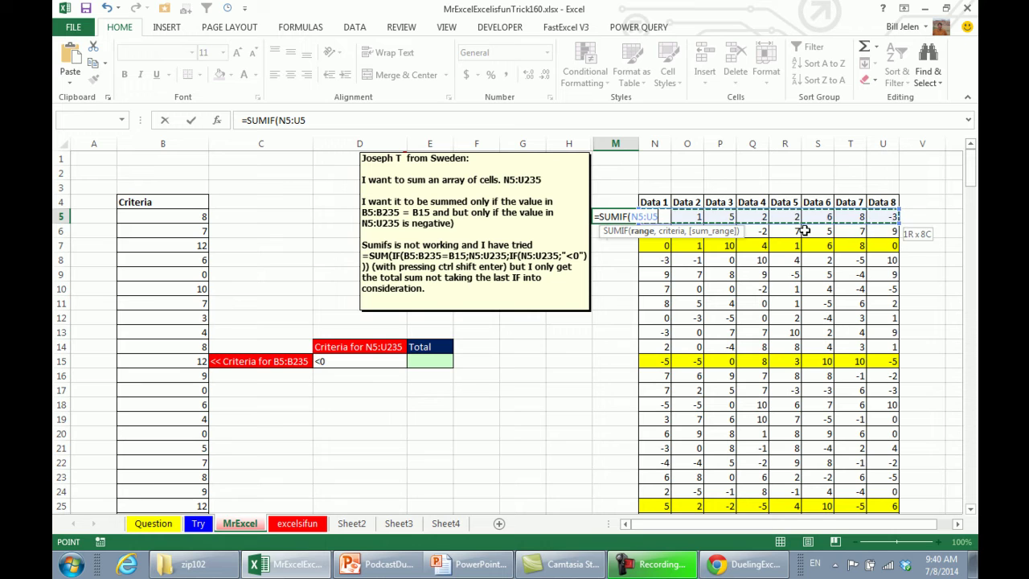
pyautogui.write(',')
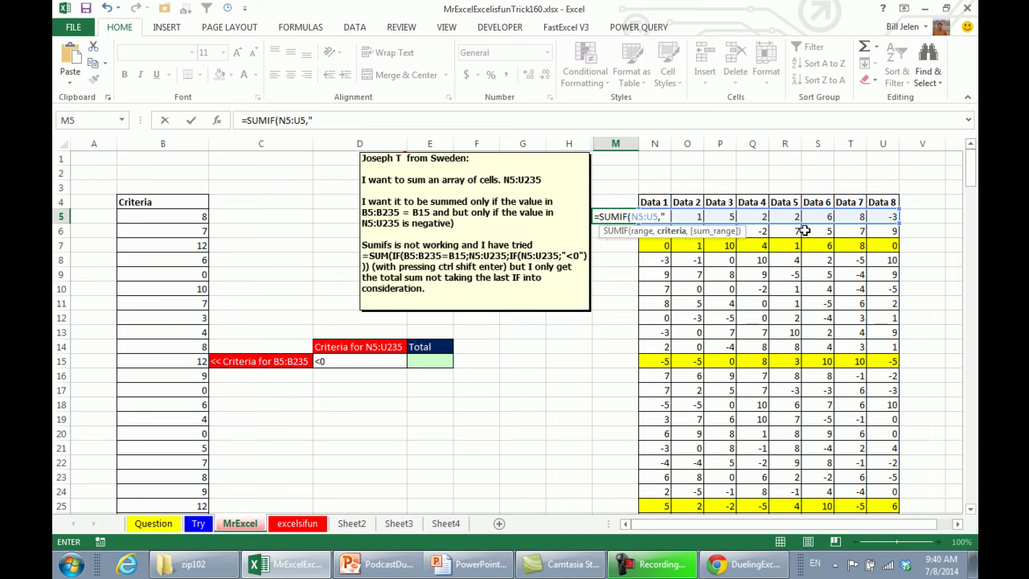
pyautogui.write('"<0")')
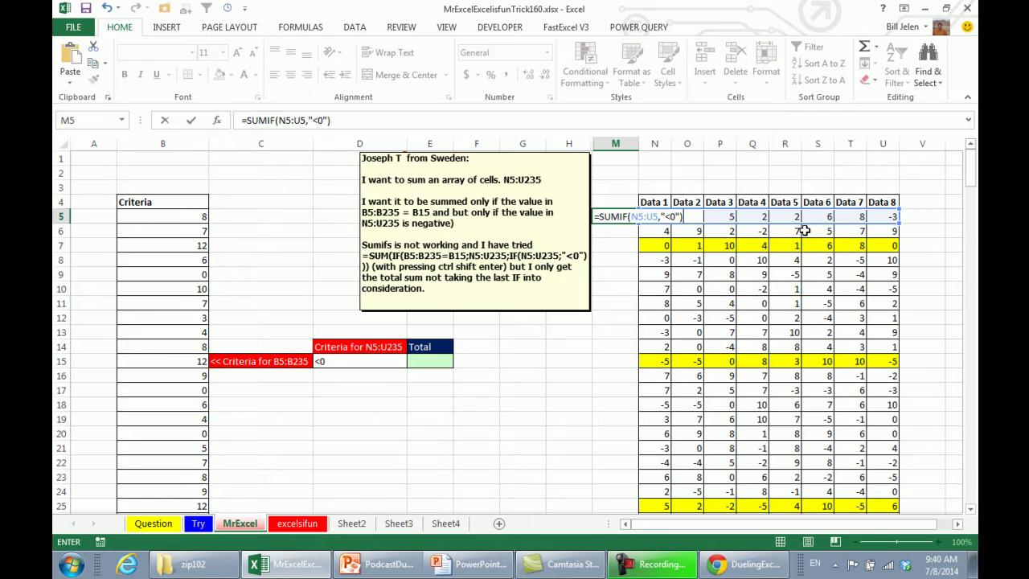
pyautogui.hotkey('ctrl', 'Return')
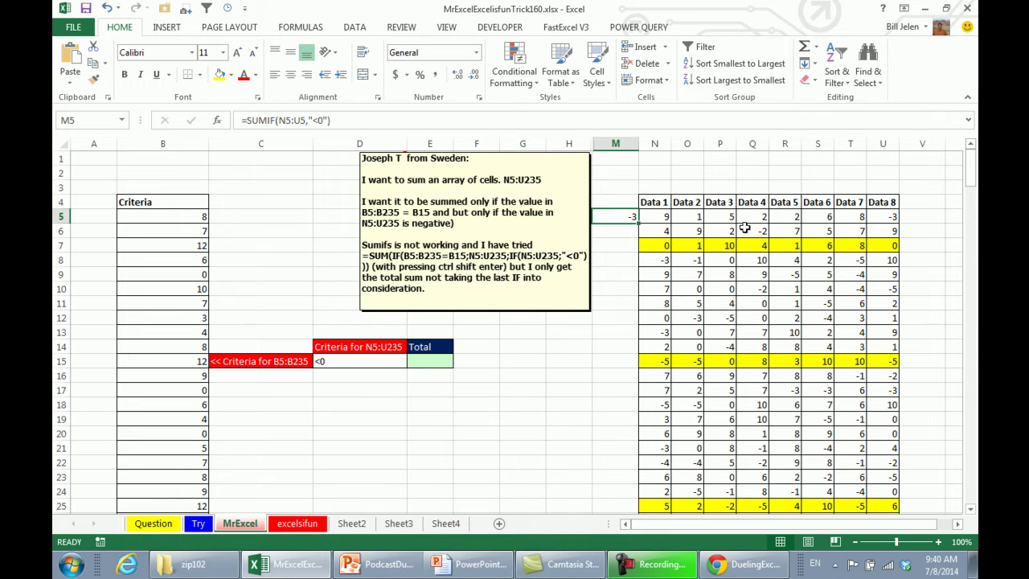
pyautogui.doubleClick(639, 222)
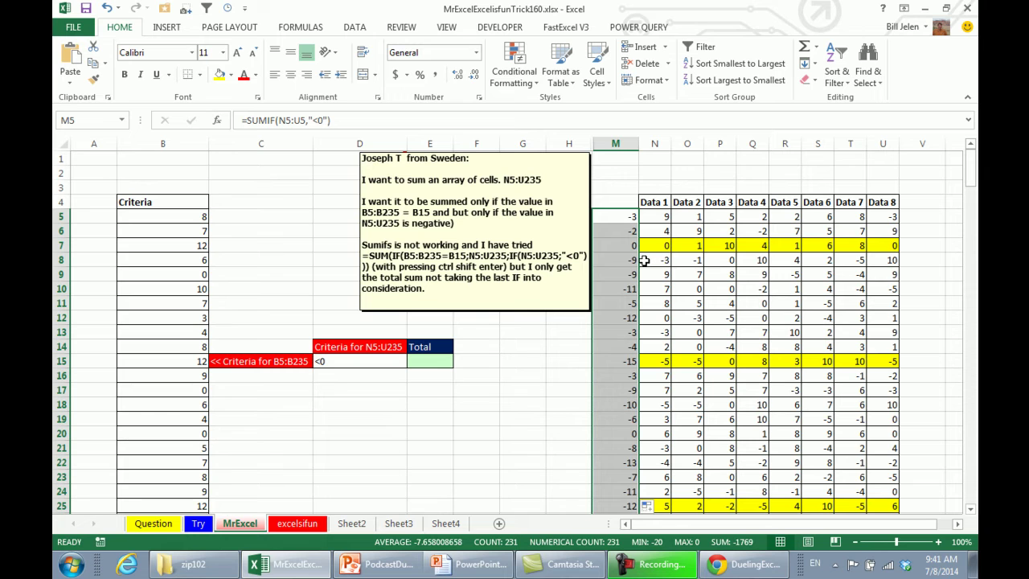
# Step: Change column M's formulas to =SUMIF(N5:U5,"<0")*(B5=$B$15) across all selected rows
pyautogui.press('F2')
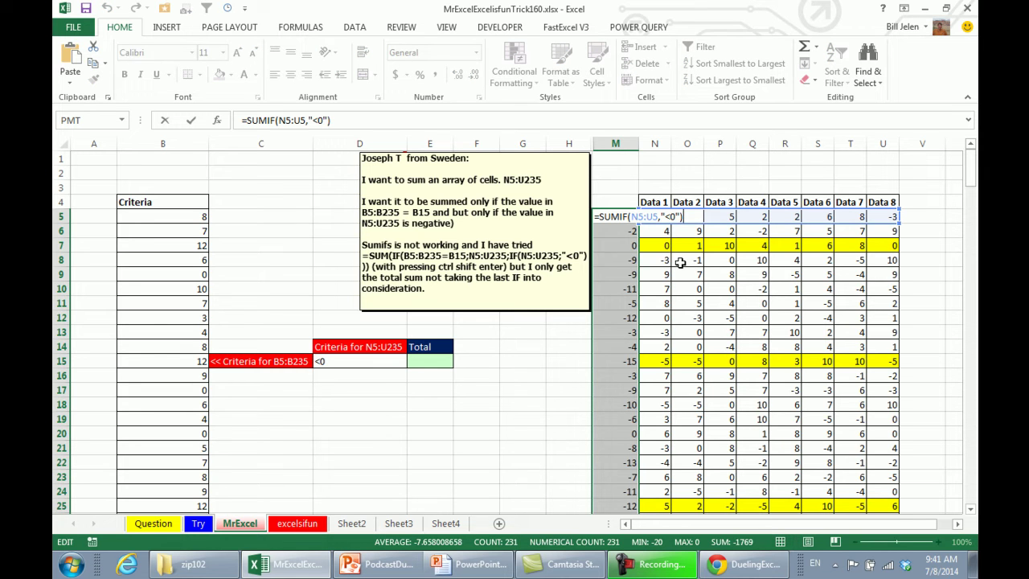
pyautogui.write('*(')
pyautogui.click(185, 218)
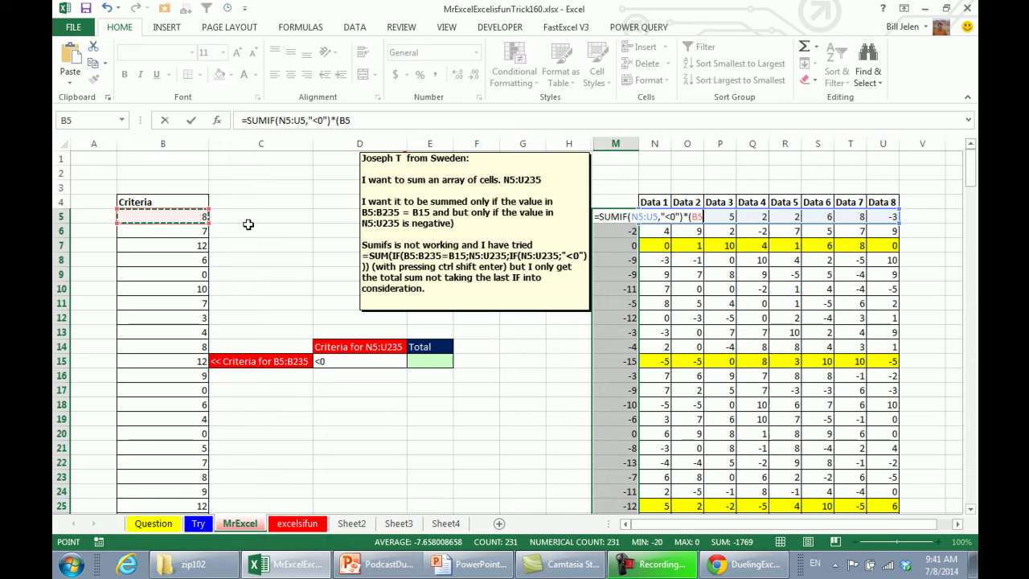
pyautogui.write('=')
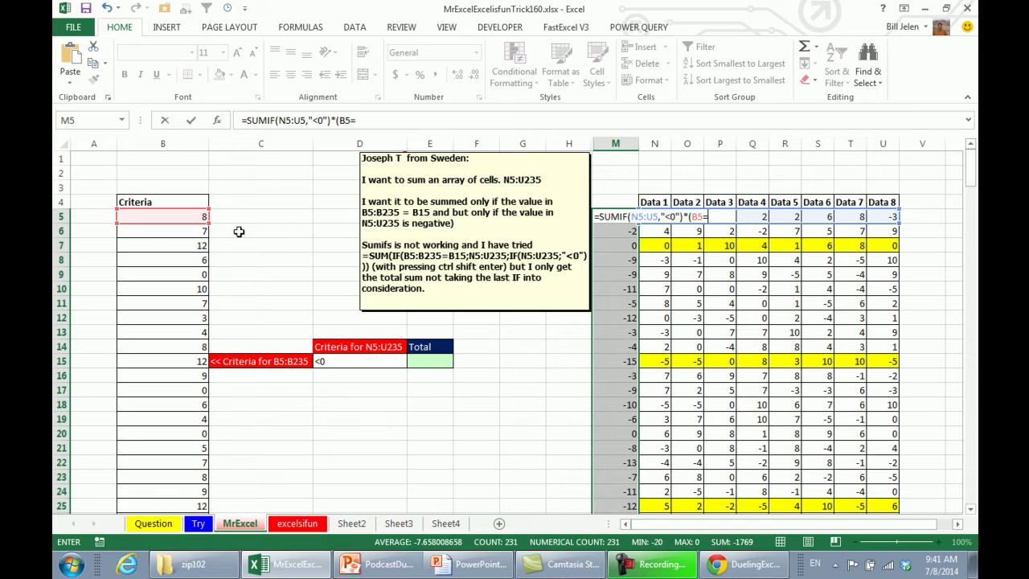
pyautogui.click(199, 361)
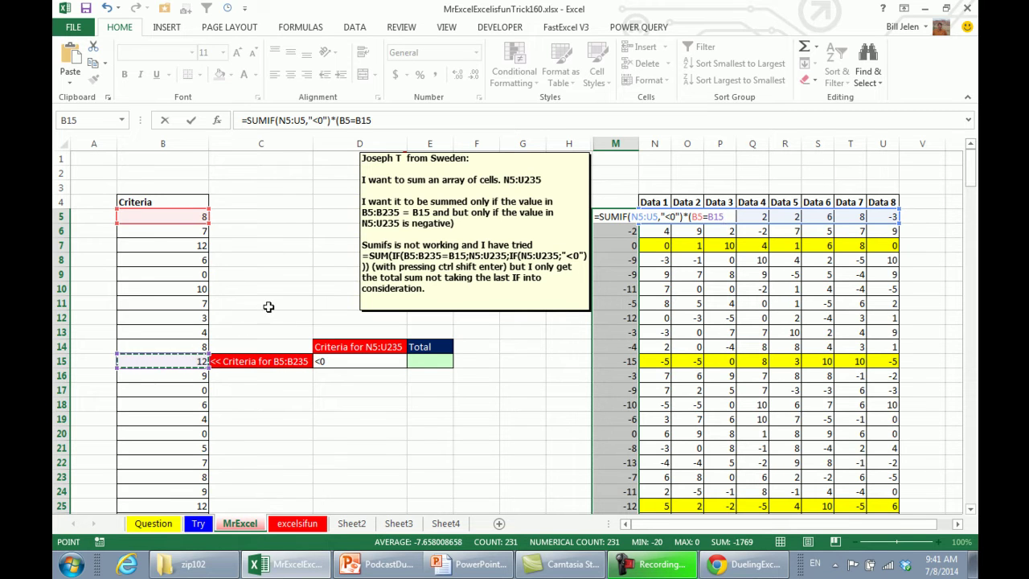
pyautogui.press('F4')
pyautogui.write(')')
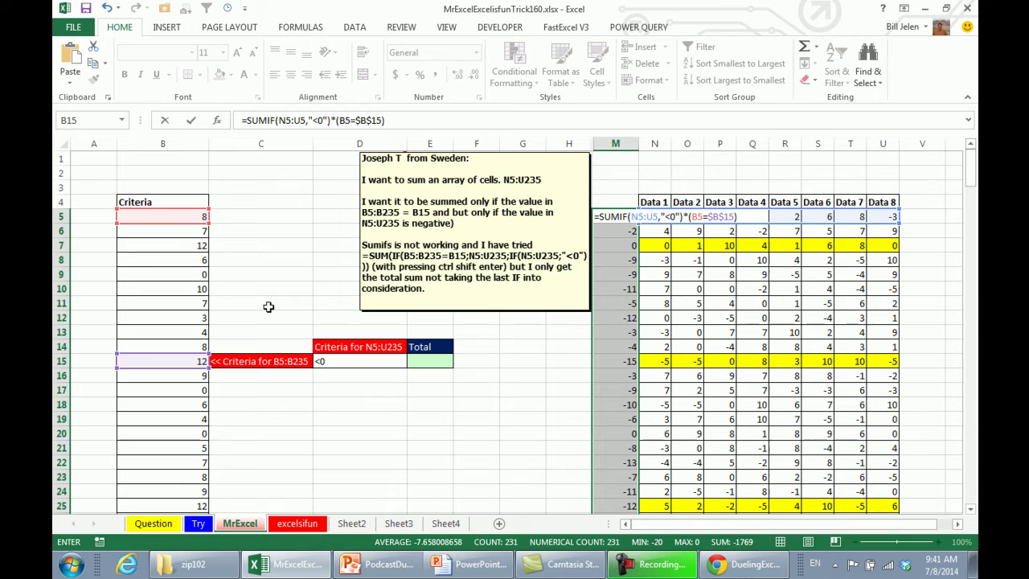
pyautogui.hotkey('ctrl', 'Return')
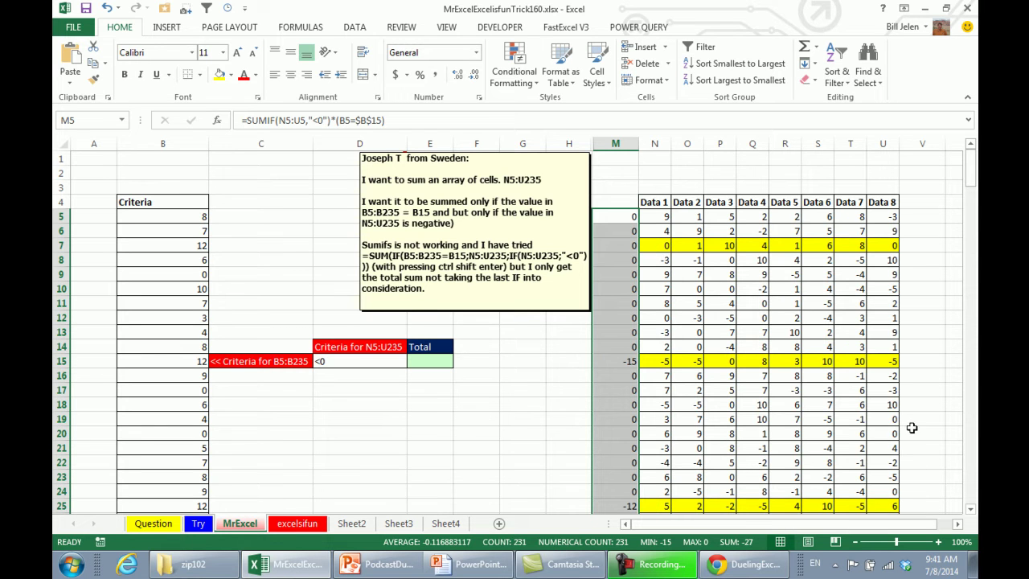
# Step: Enter =SUM(M5:M235) in the Total cell E15, returning -27
pyautogui.click(433, 362)
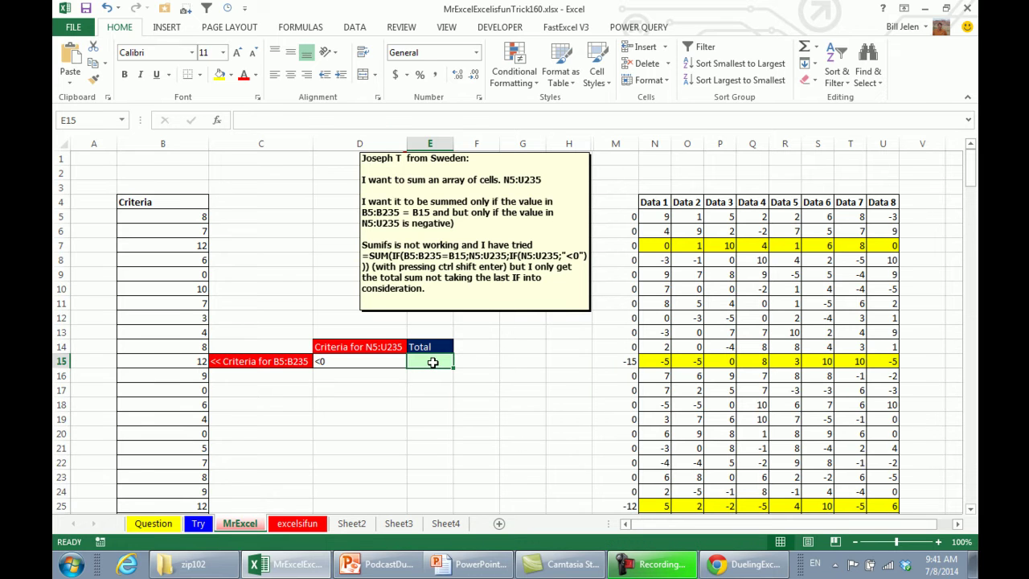
pyautogui.write('=sum(')
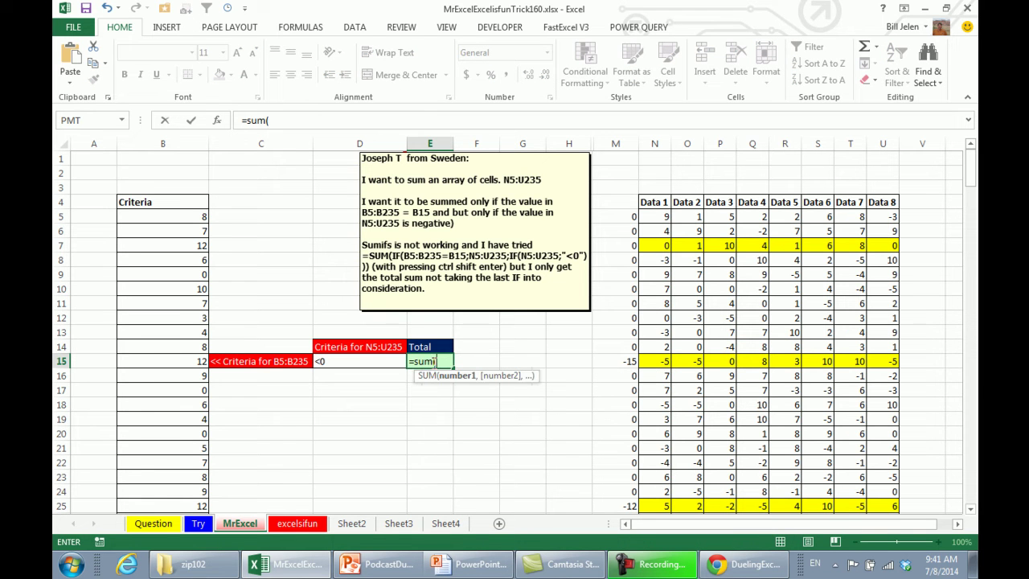
pyautogui.click(601, 216)
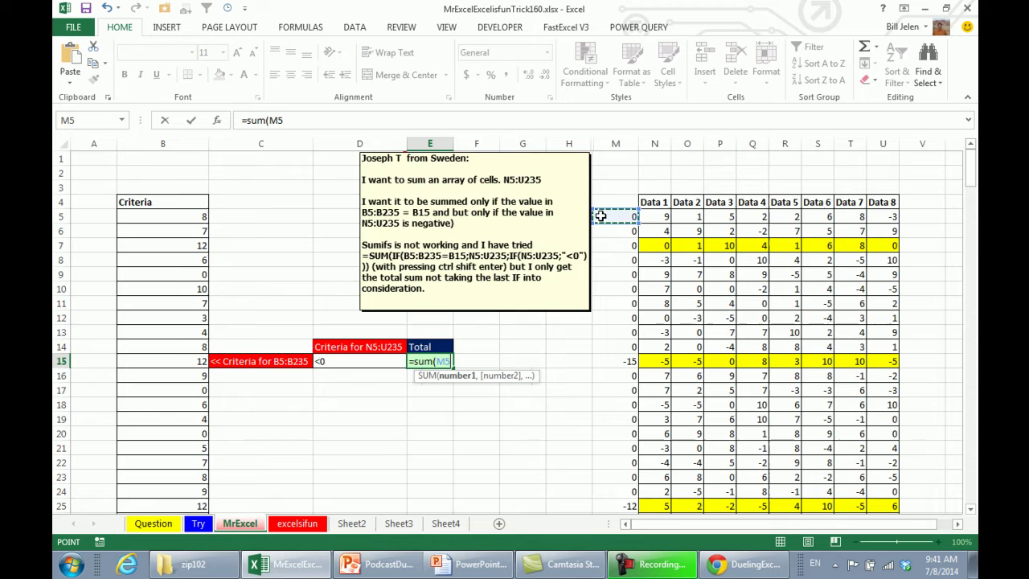
pyautogui.hotkey('ctrl', 'shift', 'Down')
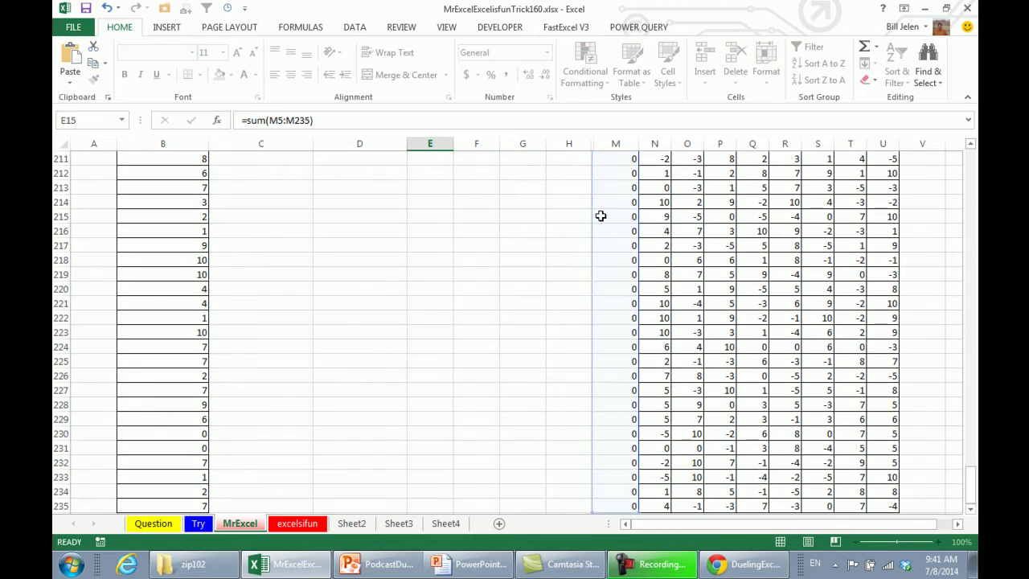
pyautogui.press('Return')
pyautogui.press('Up')
pyautogui.scroll(1, 601, 215)
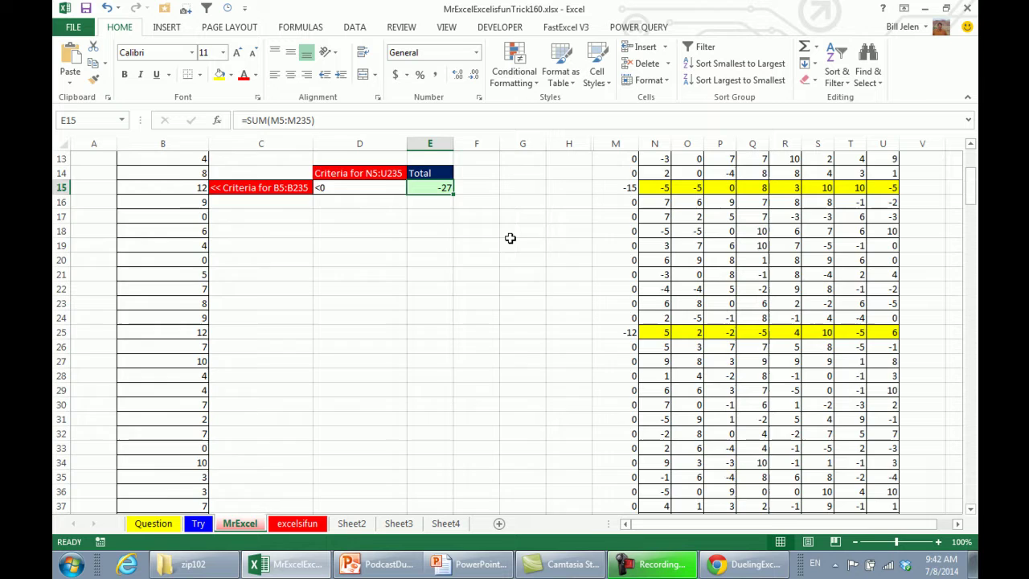
pyautogui.scroll(4, 509, 236)
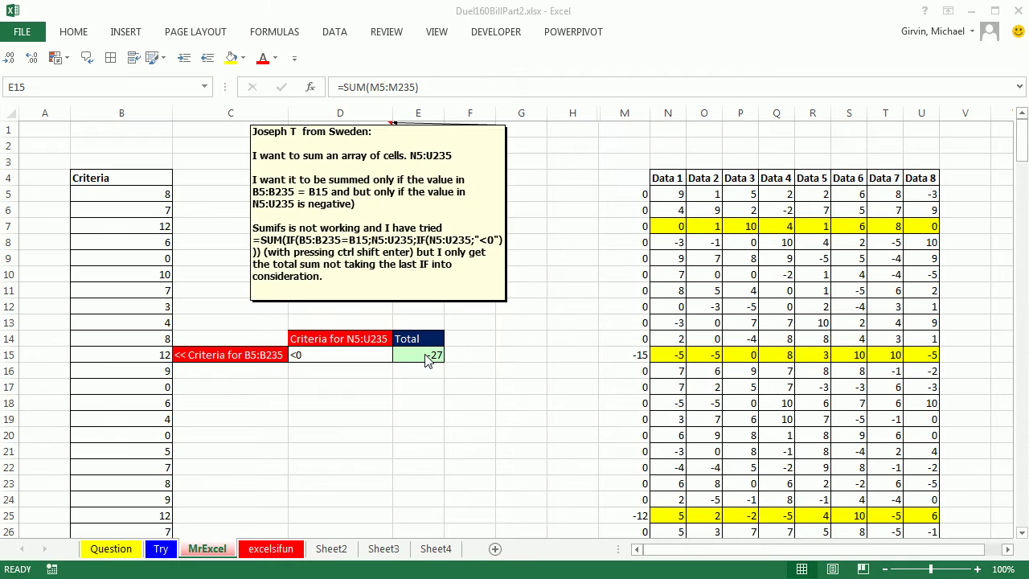
# Step: Review the formulas in E15 and M5 without changing them
pyautogui.doubleClick(425, 354)
pyautogui.press('Escape')
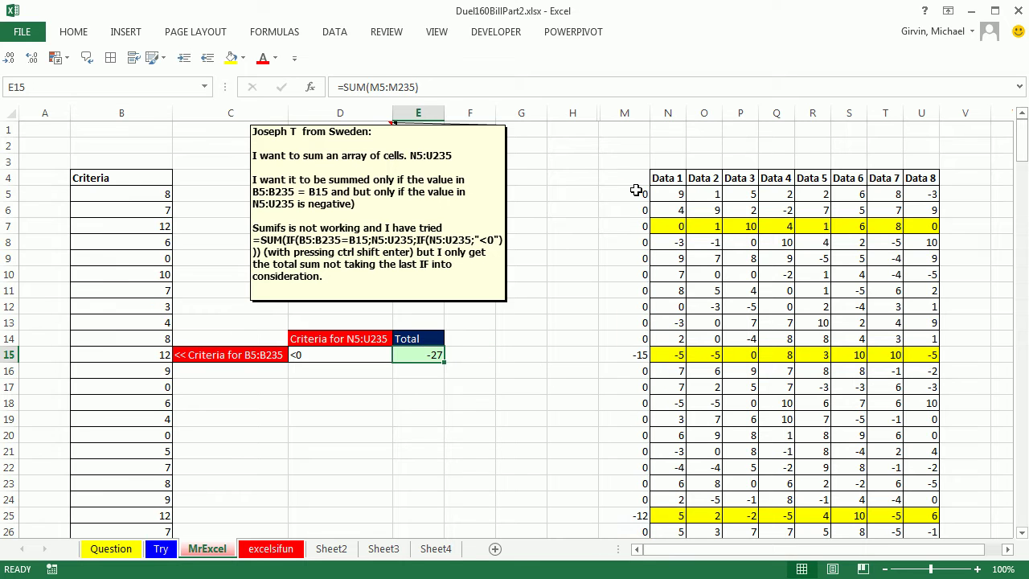
pyautogui.doubleClick(634, 193)
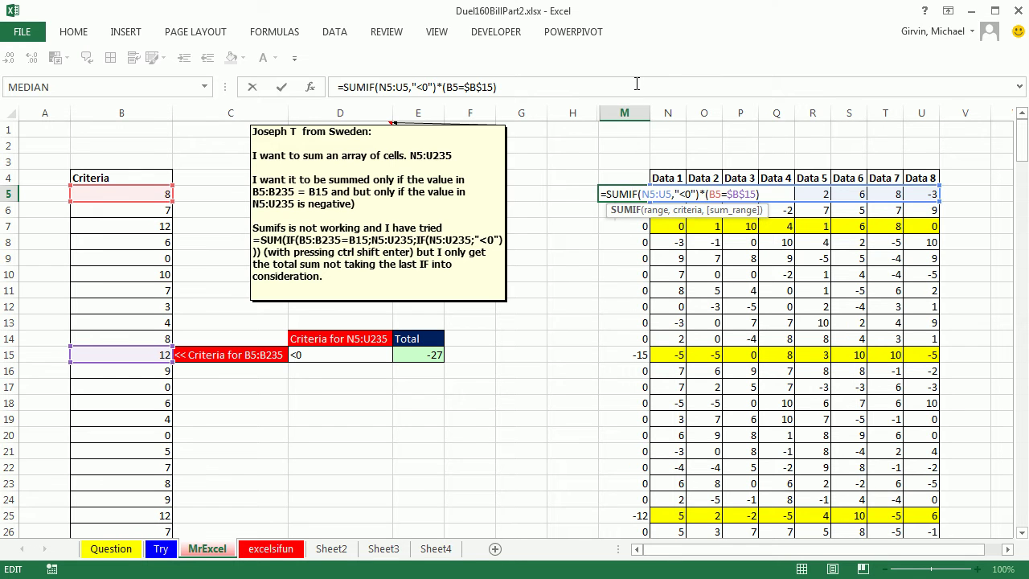
pyautogui.press('Escape')
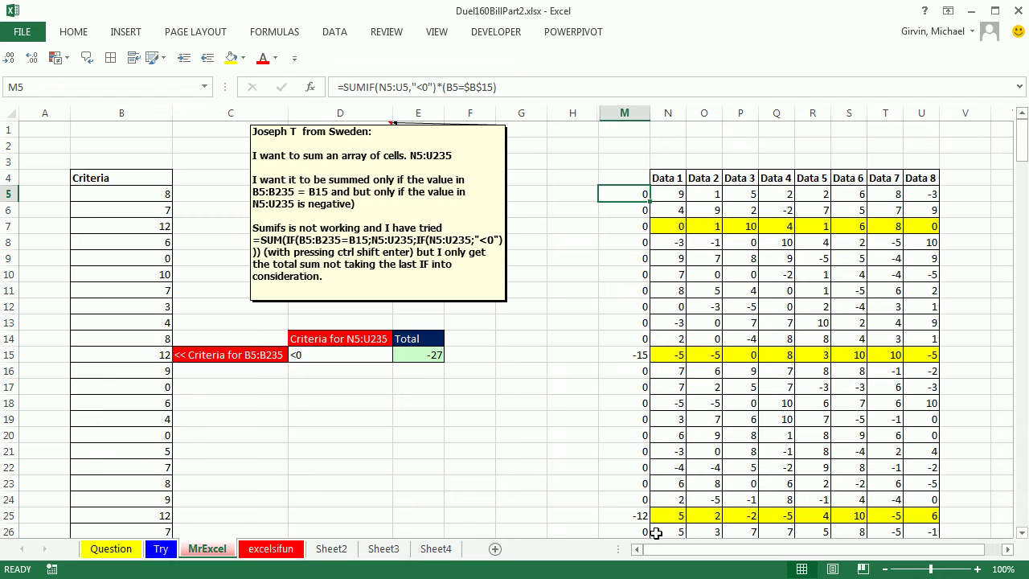
pyautogui.doubleClick(608, 194)
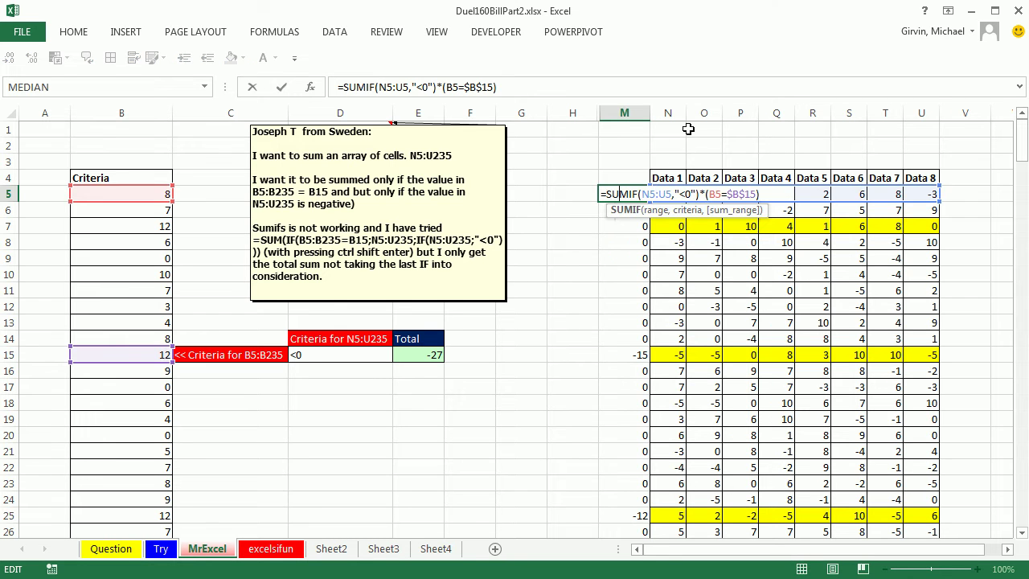
pyautogui.click(695, 195)
pyautogui.press('Escape')
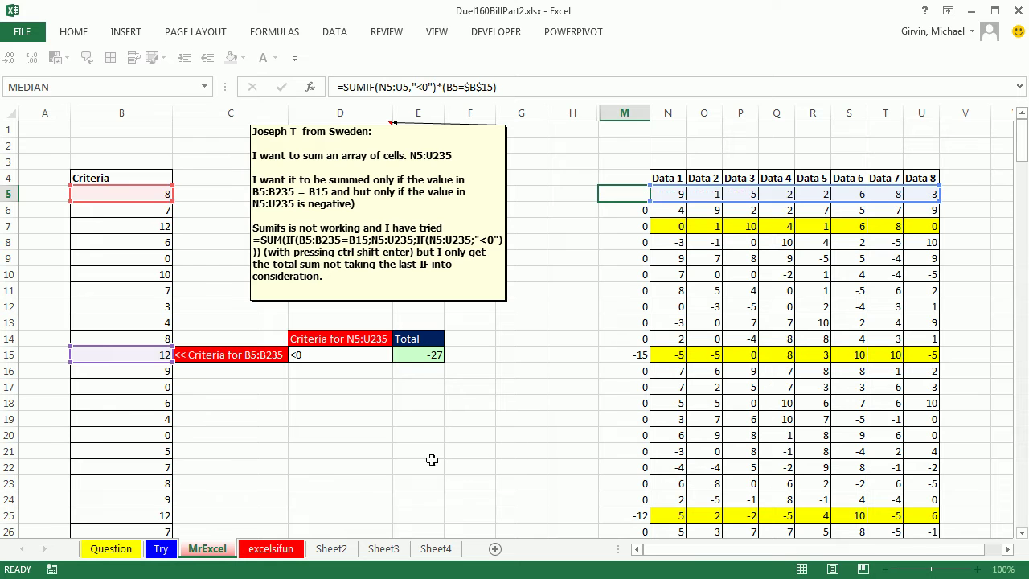
# Step: On the excelisfun sheet, start =SUMPRODUCT(B5:B235=B15 in E15
pyautogui.click(270, 548)
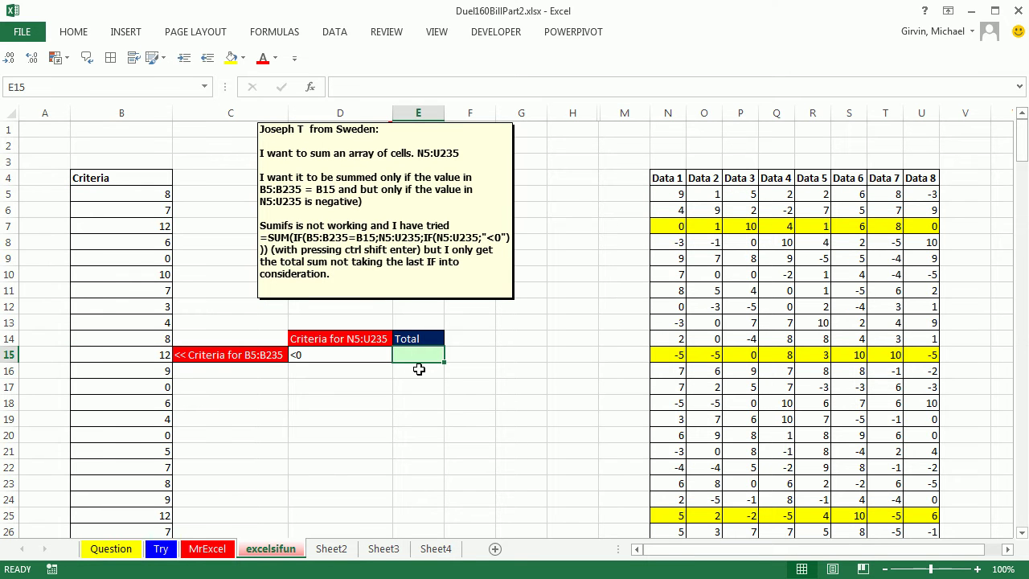
pyautogui.write('=su')
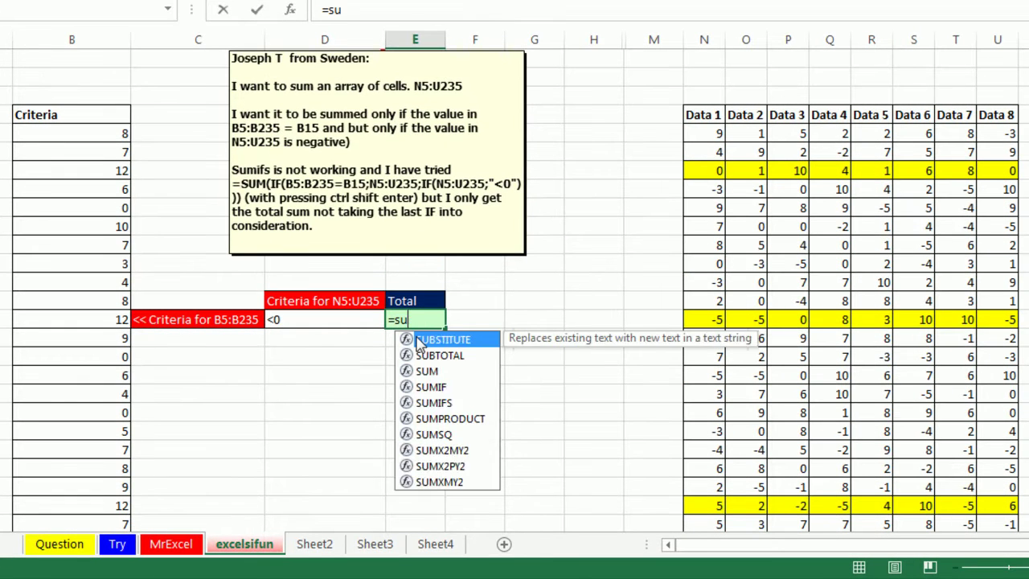
pyautogui.write('mp')
pyautogui.press('Tab')
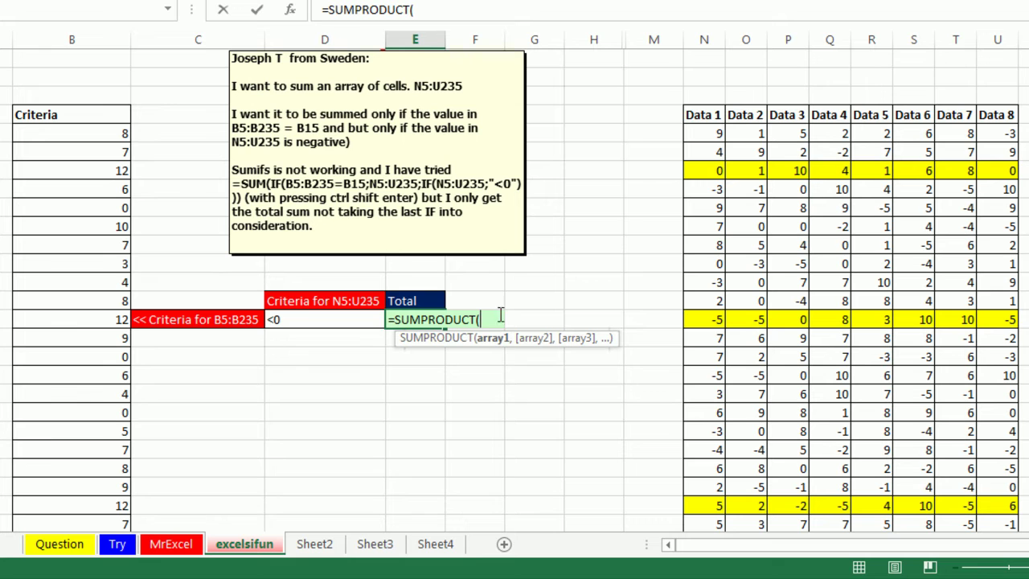
pyautogui.click(80, 136)
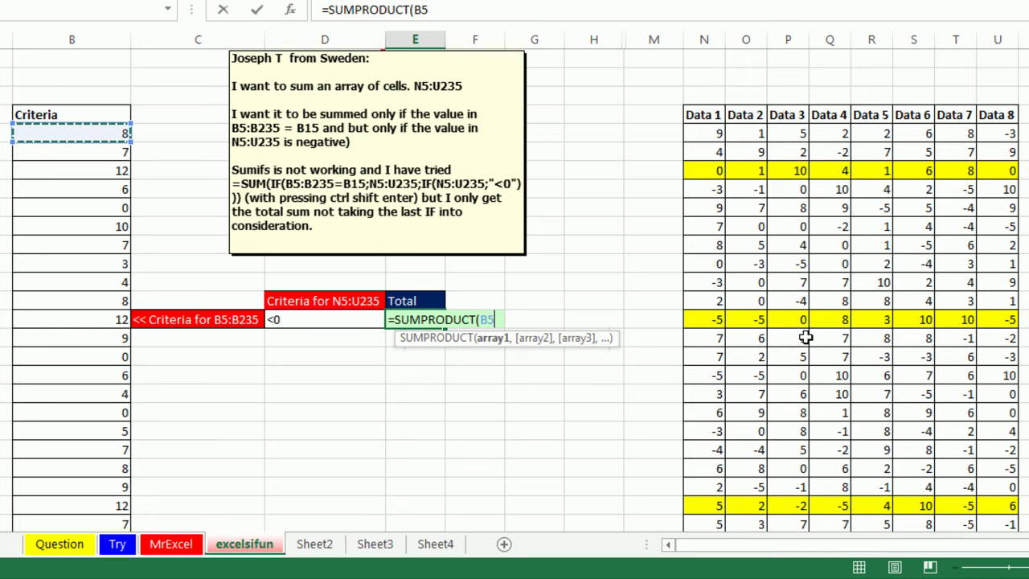
pyautogui.hotkey('ctrl', 'shift', 'Down')
pyautogui.hotkey('ctrl', 'BackSpace')
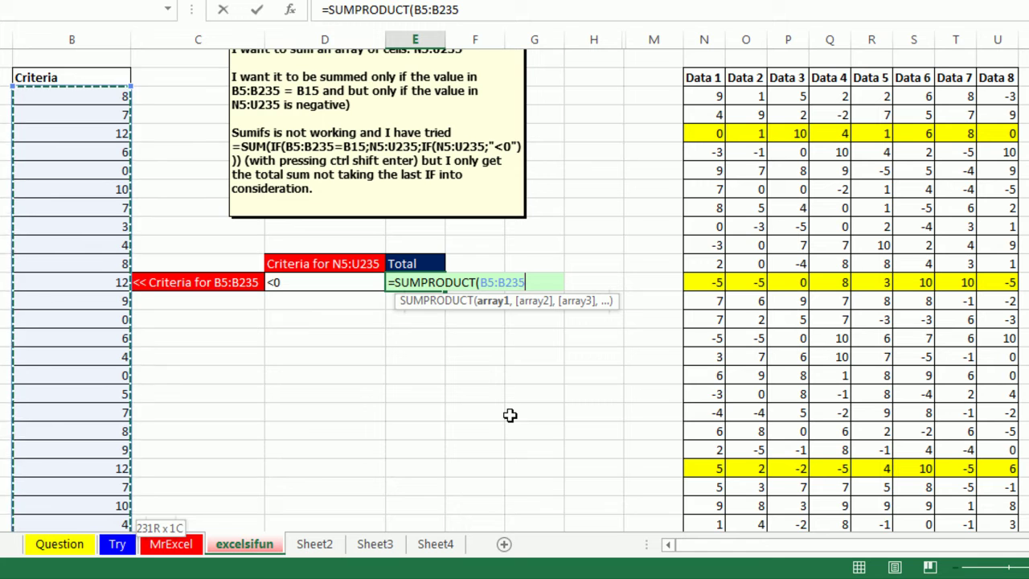
pyautogui.write('=')
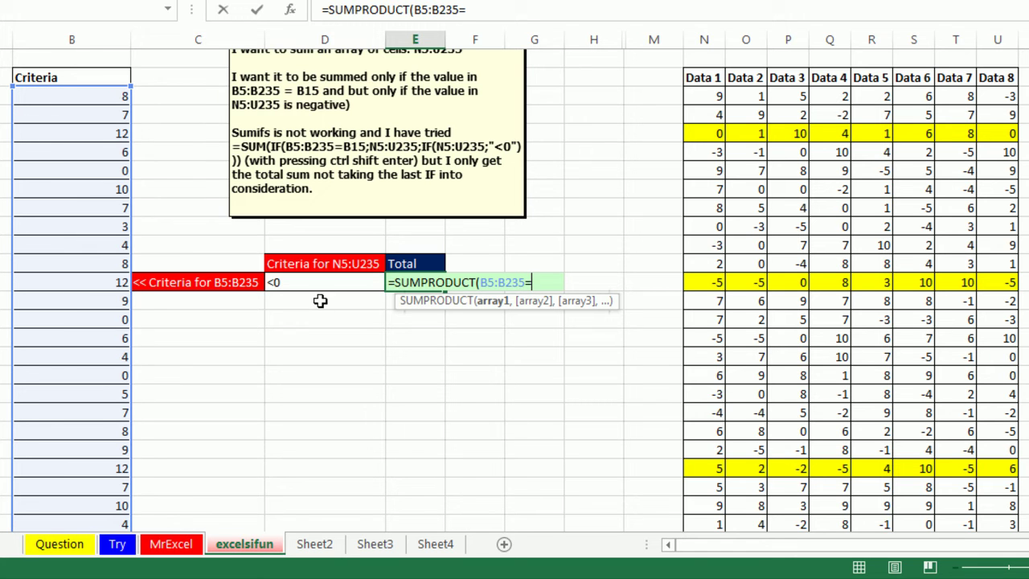
pyautogui.click(112, 281)
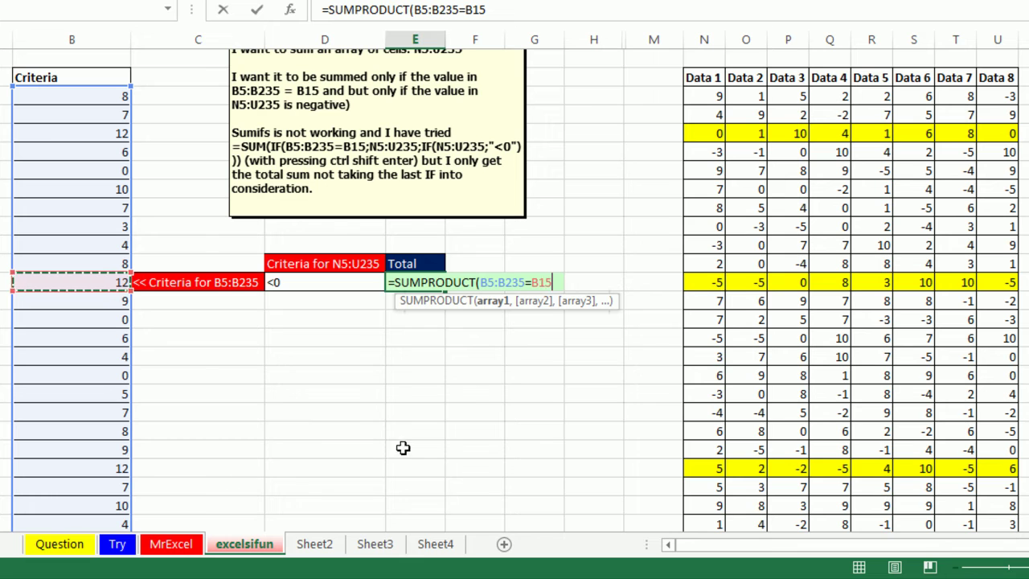
# Step: Complete E15 as =SUMPRODUCT((B5:B235=$B$15)*(N5:U235<0)) and enter it
pyautogui.press('F4')
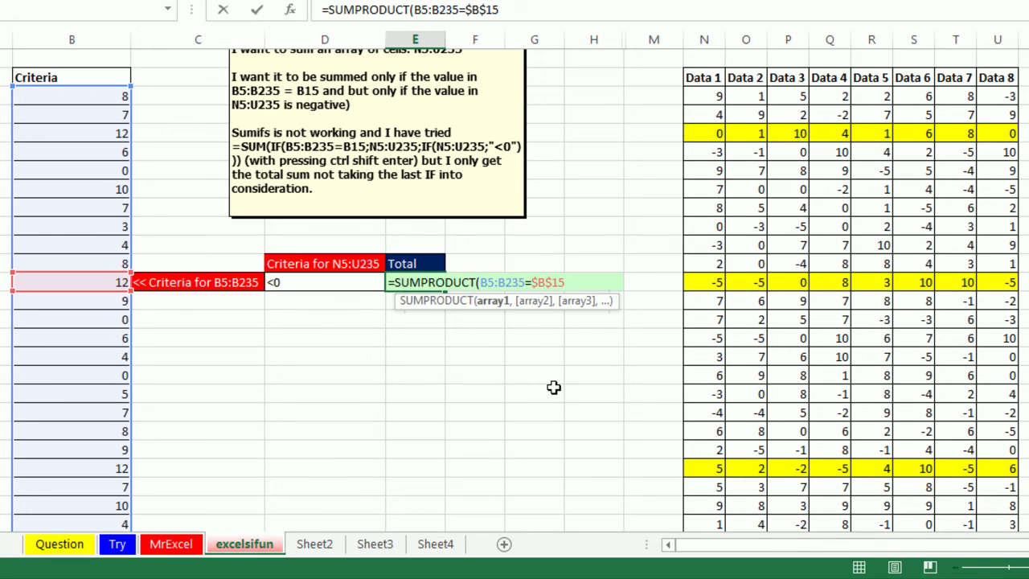
pyautogui.press('Left')
pyautogui.press('Left')
pyautogui.press('Left')
pyautogui.press('Left')
pyautogui.press('Left')
pyautogui.press('Left')
pyautogui.press('Left')
pyautogui.press('Left')
pyautogui.press('Left')
pyautogui.press('Left')
pyautogui.press('Left')
pyautogui.press('Left')
pyautogui.press('Left')
pyautogui.write('(')
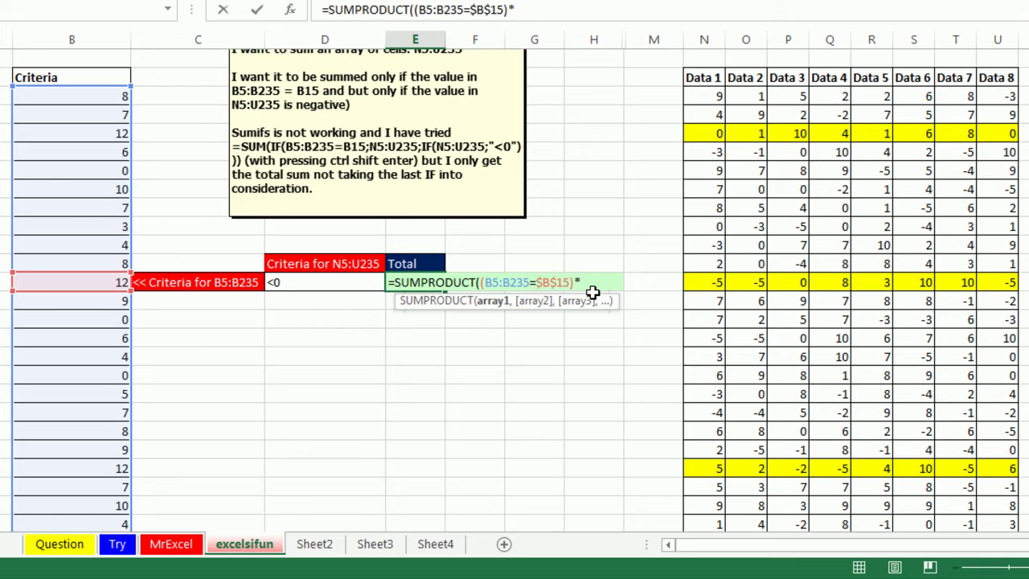
pyautogui.click(698, 95)
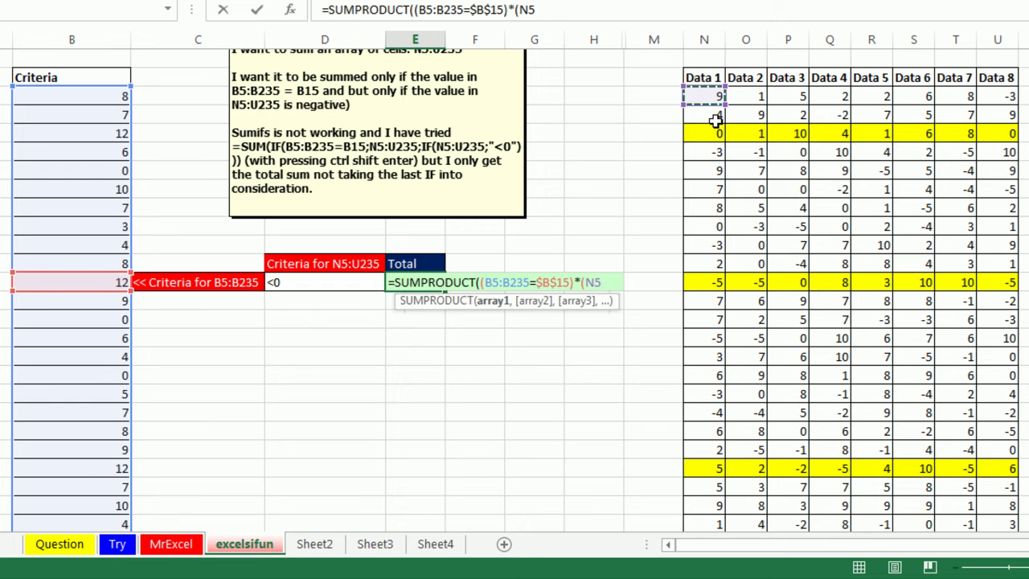
pyautogui.hotkey('ctrl', 'shift', 'Right')
pyautogui.hotkey('ctrl', 'shift', 'Down')
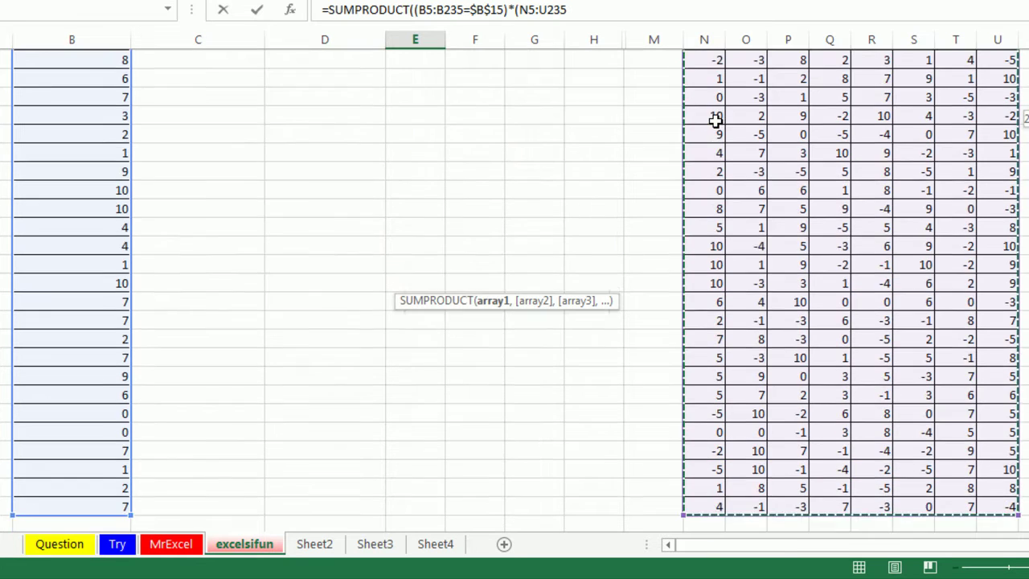
pyautogui.hotkey('ctrl', 'BackSpace')
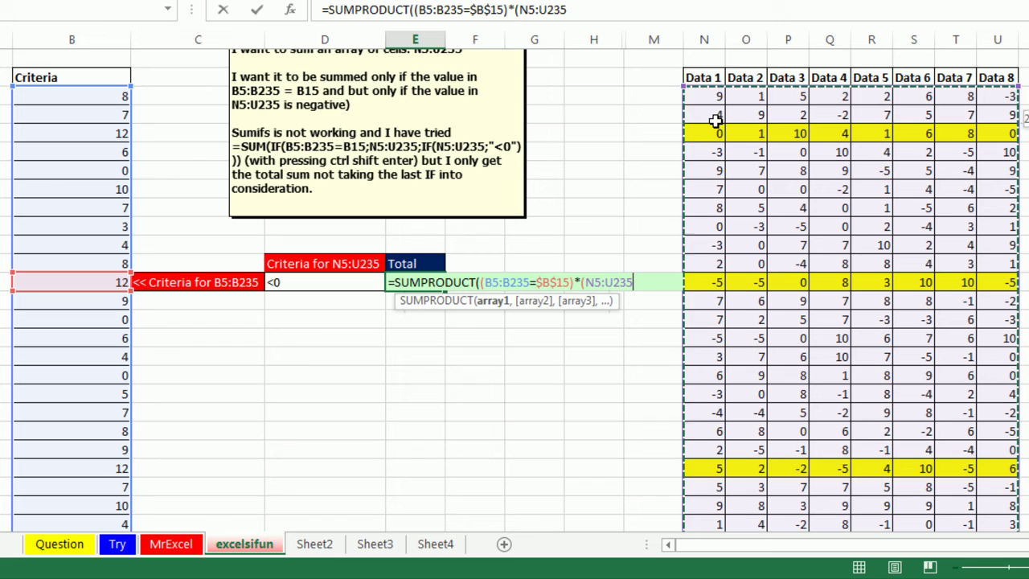
pyautogui.write('<0')
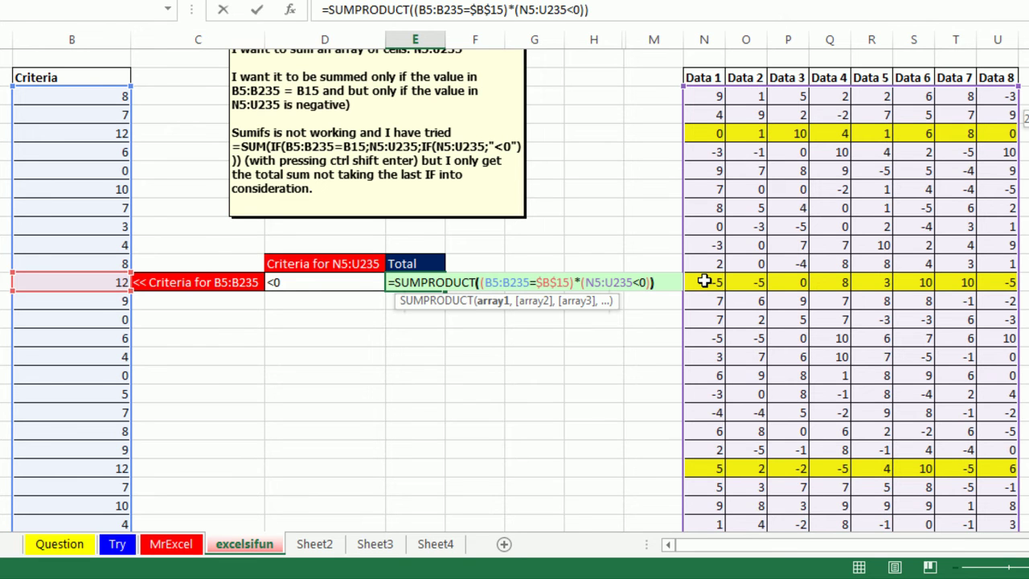
pyautogui.press('Right')
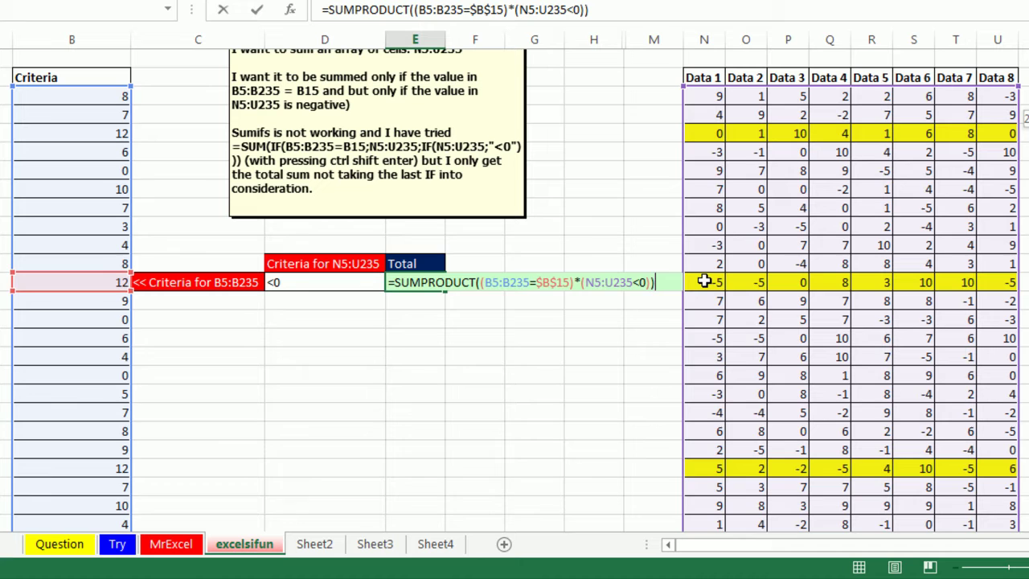
pyautogui.hotkey('ctrl', 'Return')
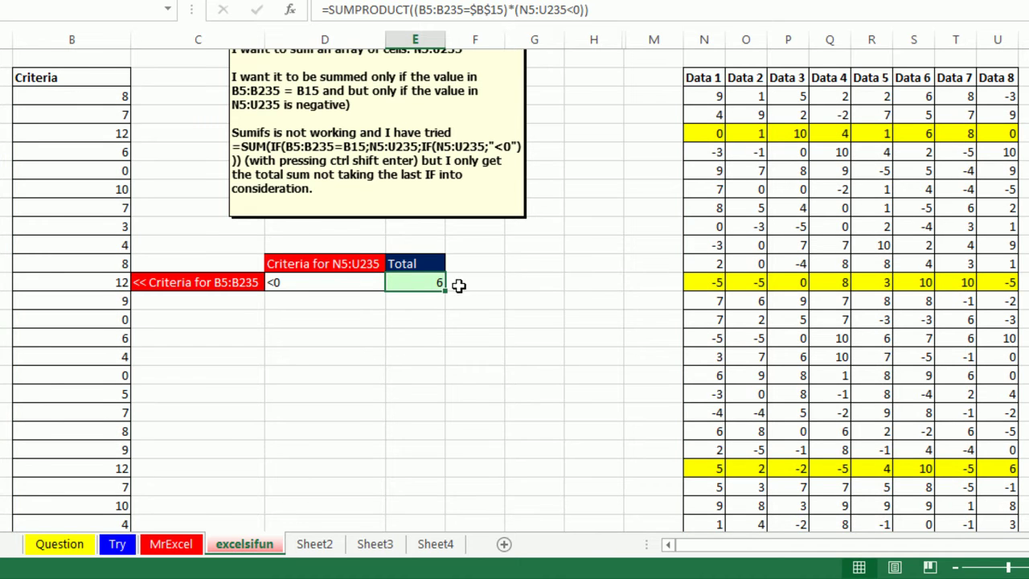
# Step: Evaluate the formula's first argument to its 0/1 array, read it, then undo
pyautogui.doubleClick(414, 280)
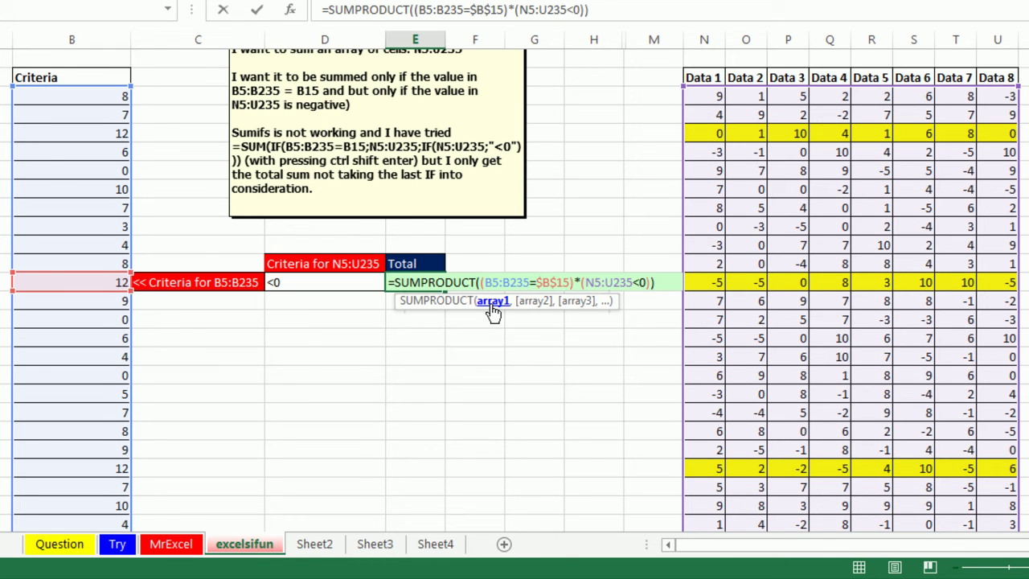
pyautogui.click(492, 302)
pyautogui.press('F9')
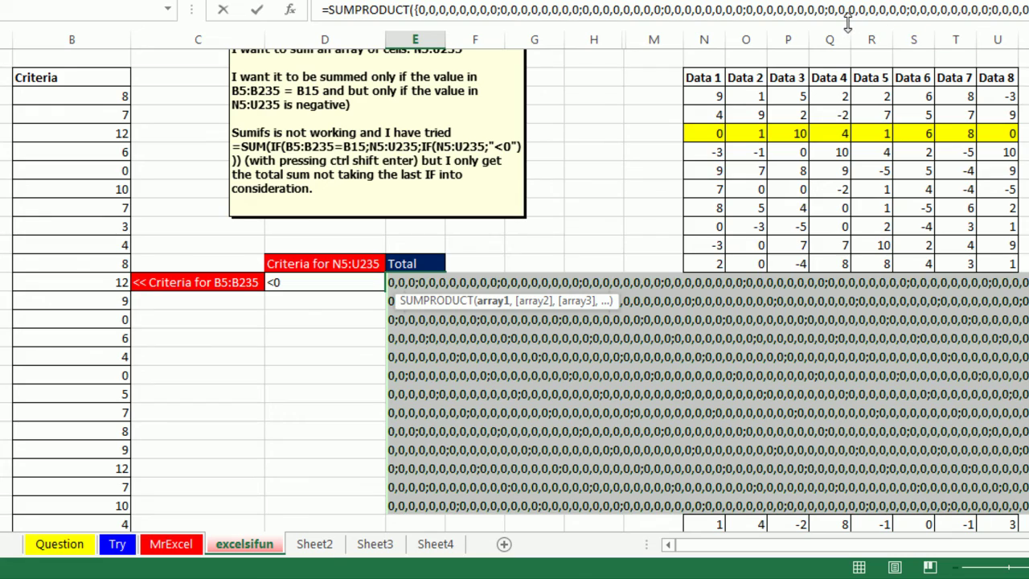
pyautogui.moveTo(847, 24); pyautogui.dragTo(852, 438)
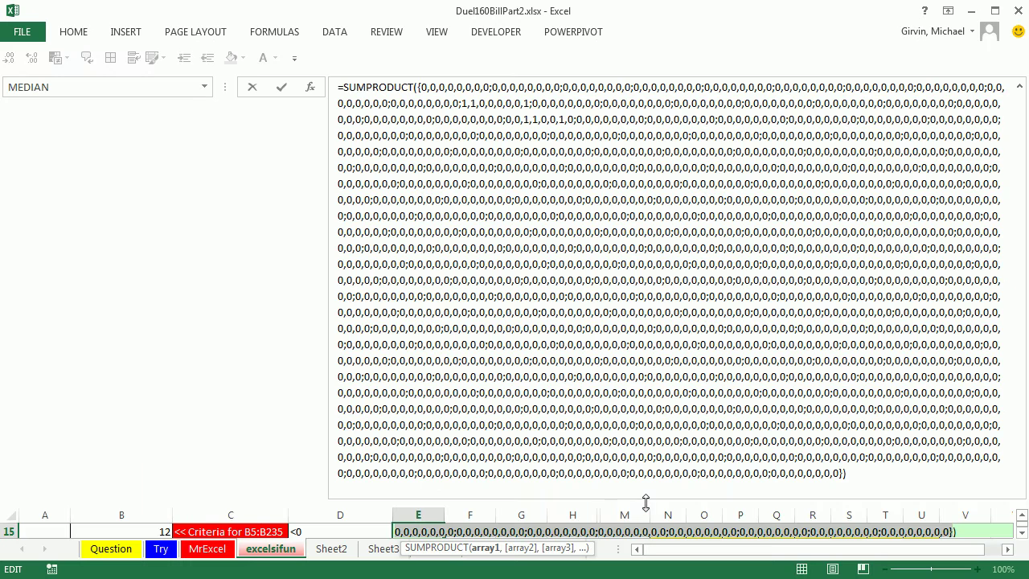
pyautogui.moveTo(645, 501); pyautogui.dragTo(605, 70)
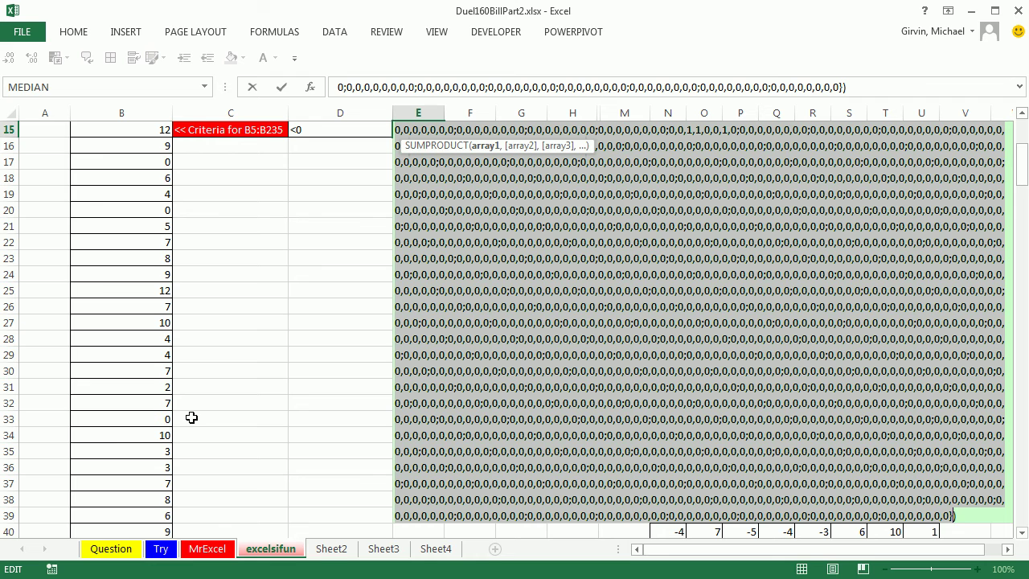
pyautogui.hotkey('ctrl', 'z')
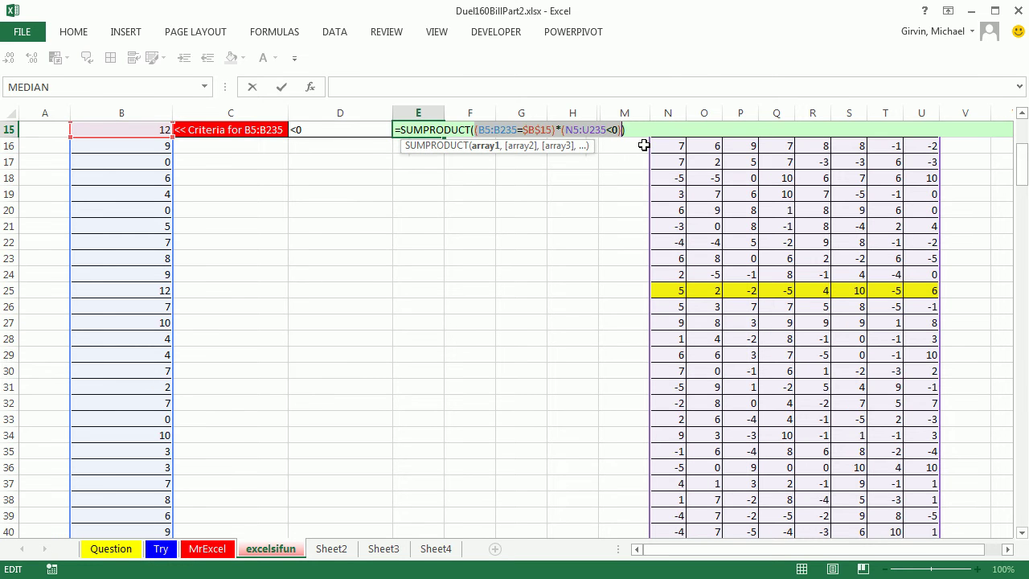
# Step: Add N5:U235 as a second SUMPRODUCT array in E15, giving the total -27
pyautogui.press('Return')
pyautogui.scroll(5, 496, 229)
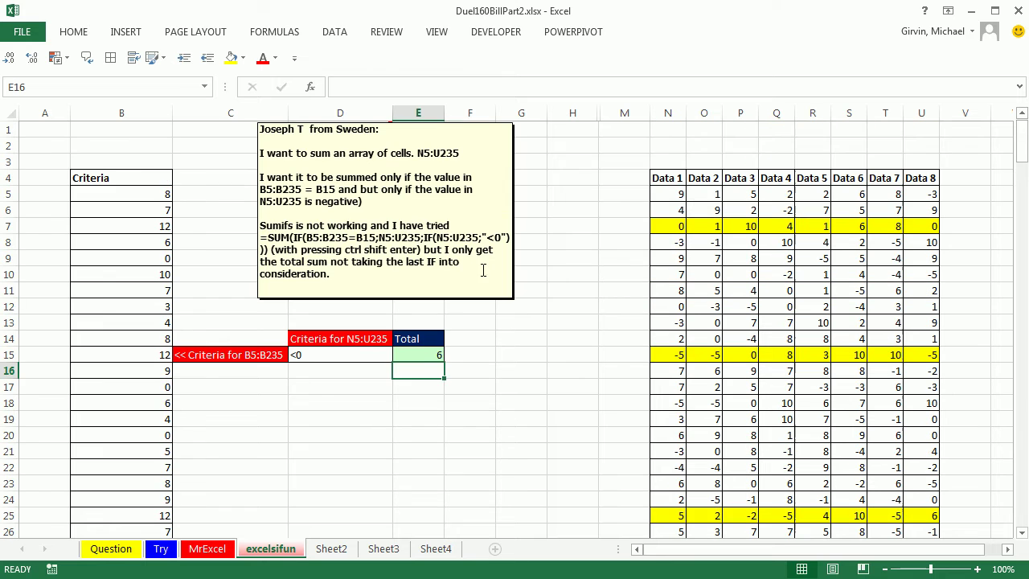
pyautogui.click(421, 352)
pyautogui.press('F2')
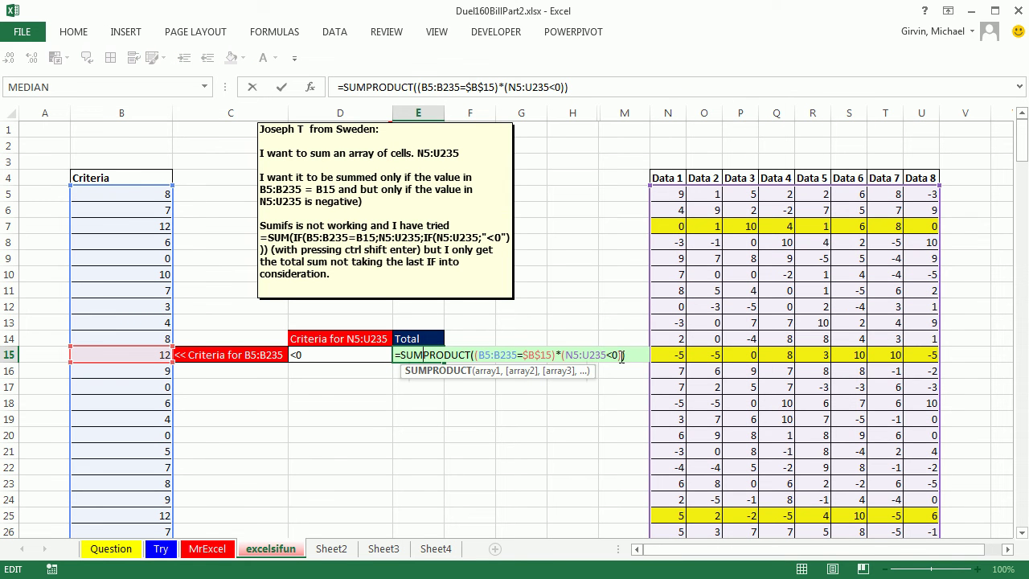
pyautogui.click(621, 356)
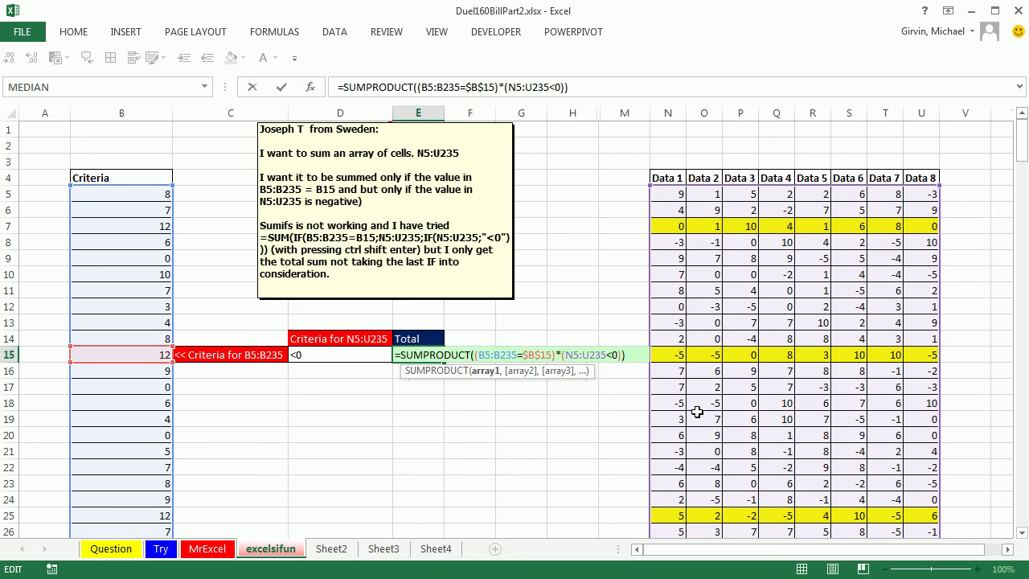
pyautogui.write(',')
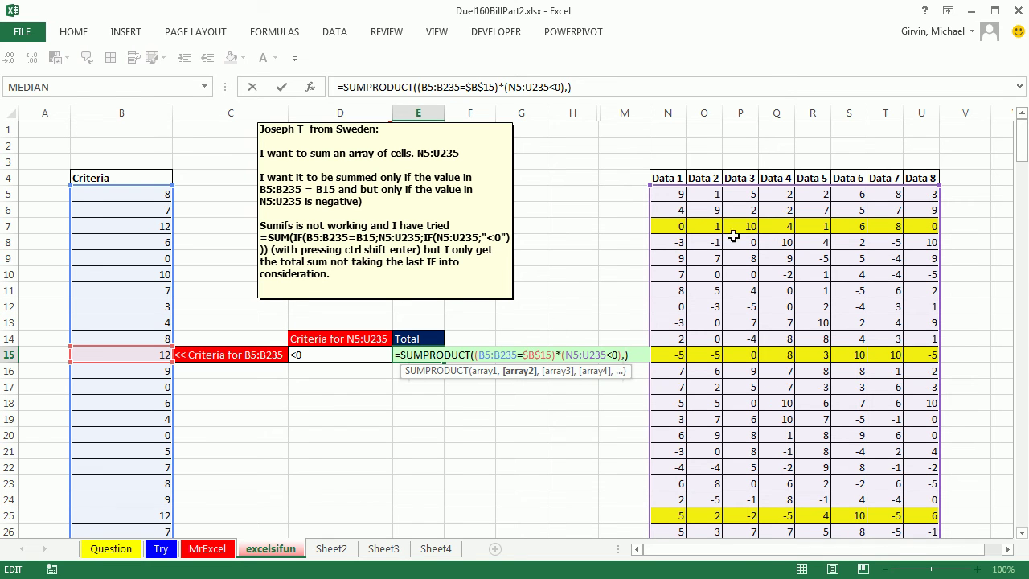
pyautogui.moveTo(670, 195); pyautogui.dragTo(929, 218)
pyautogui.hotkey('ctrl', 'shift', 'Down')
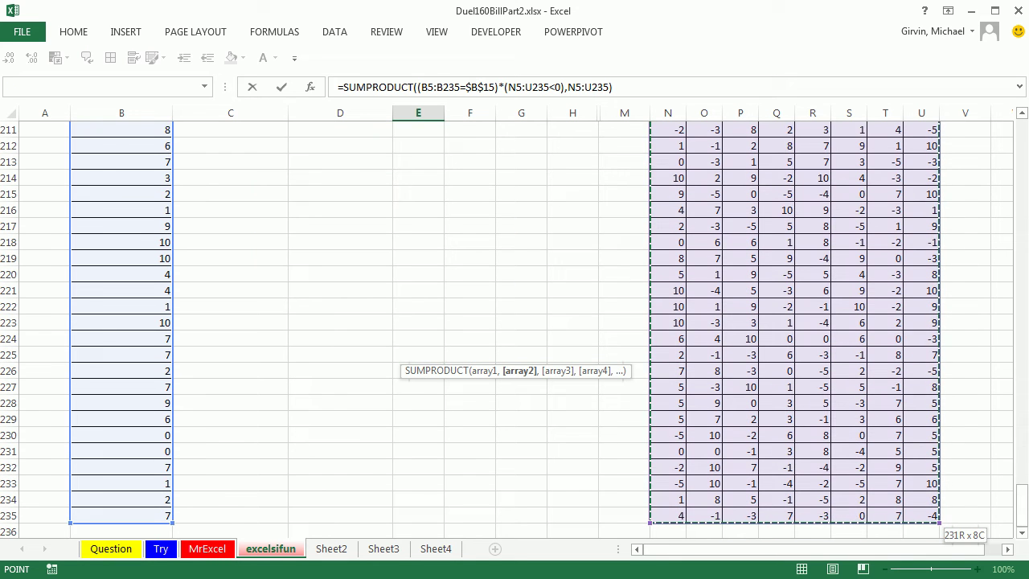
pyautogui.hotkey('ctrl', 'BackSpace')
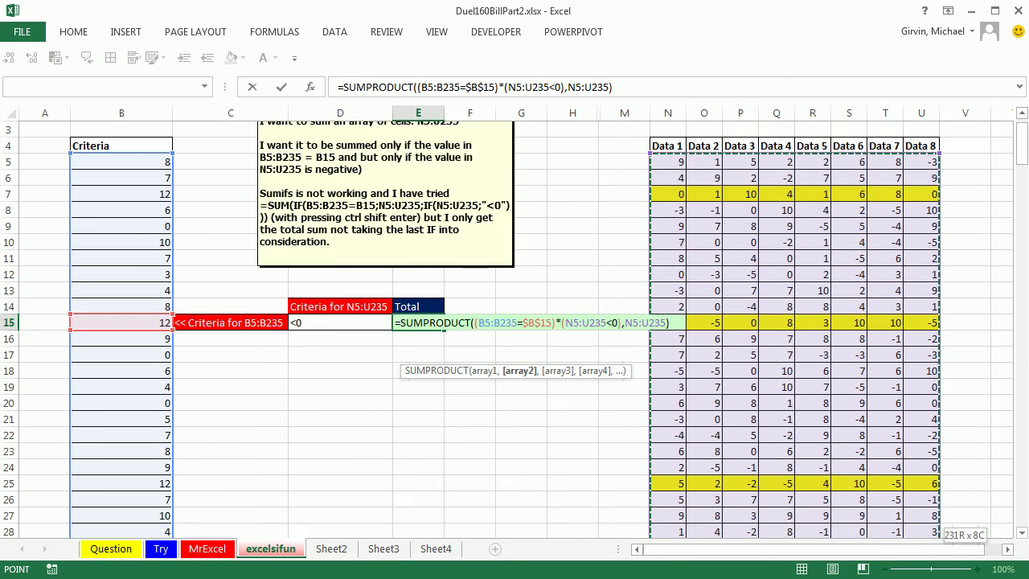
pyautogui.hotkey('ctrl', 'Return')
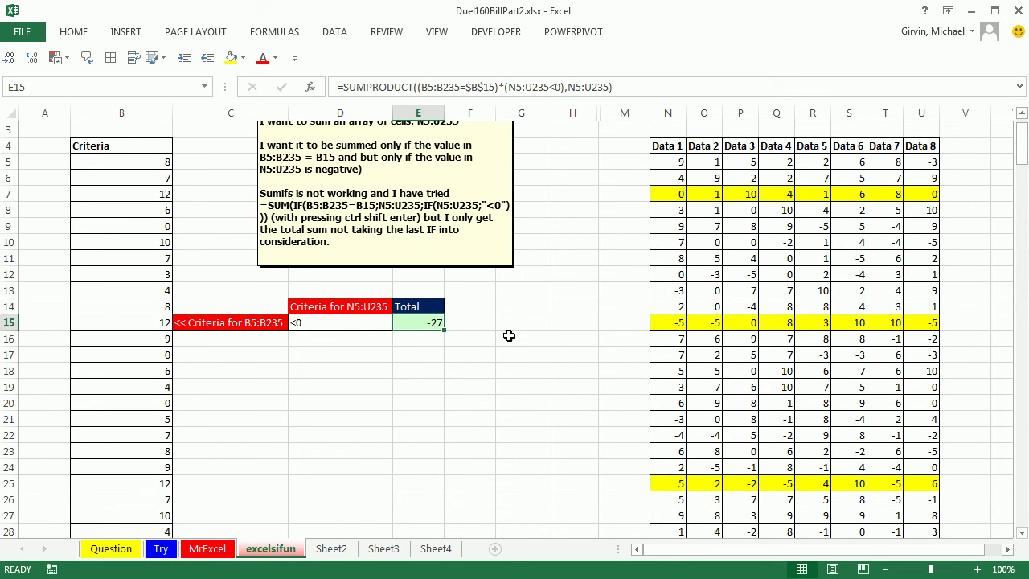
pyautogui.doubleClick(402, 325)
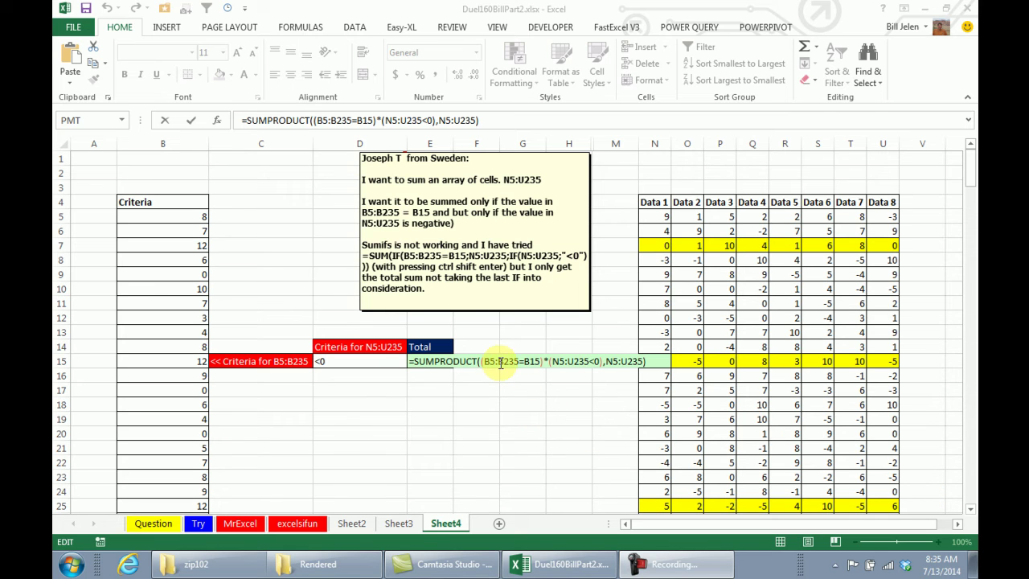
pyautogui.moveTo(488, 362); pyautogui.dragTo(519, 363)
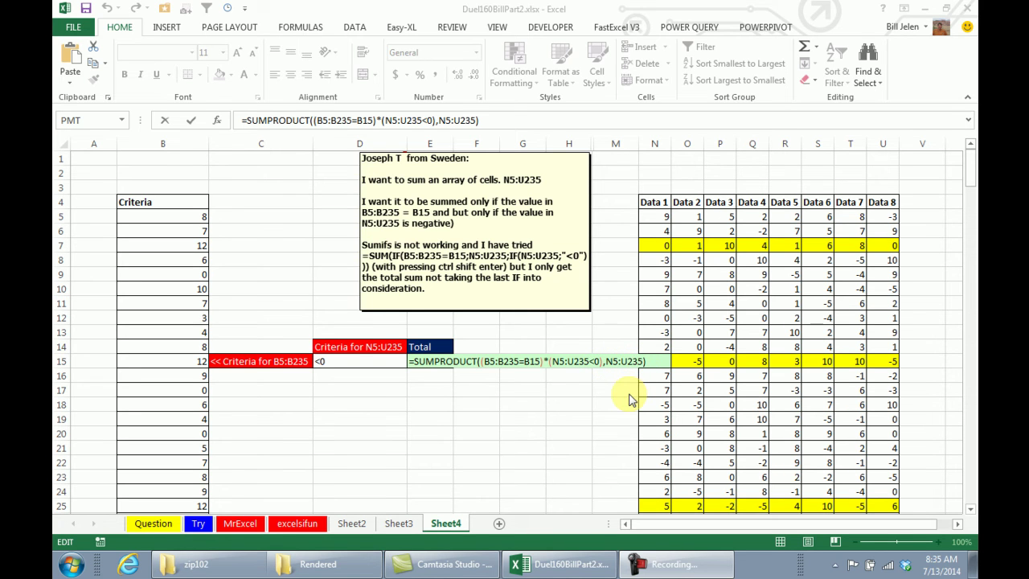
pyautogui.press('Return')
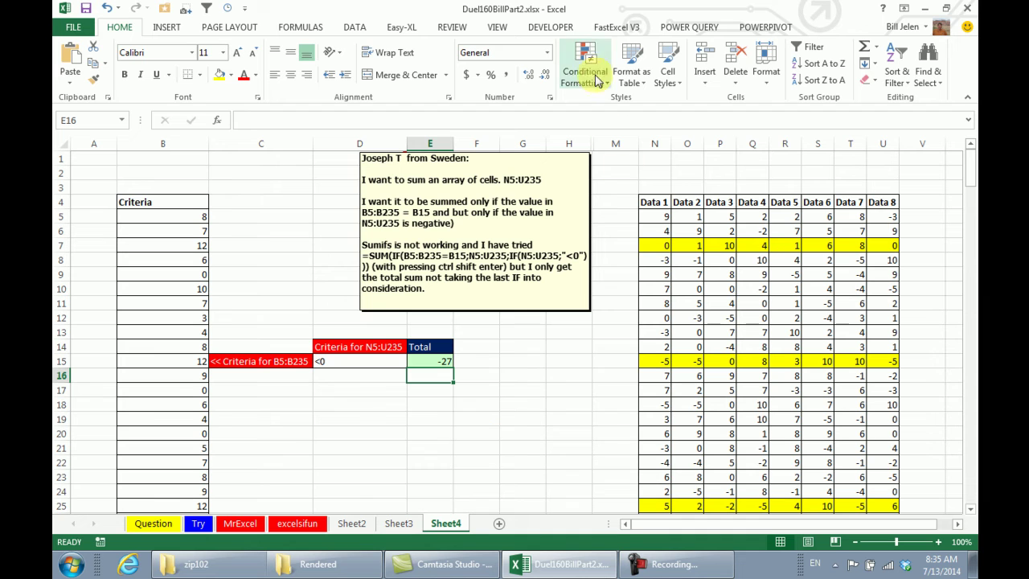
# Step: Set the workbook's calculation option to Manual and select the E15 total
pyautogui.click(310, 32)
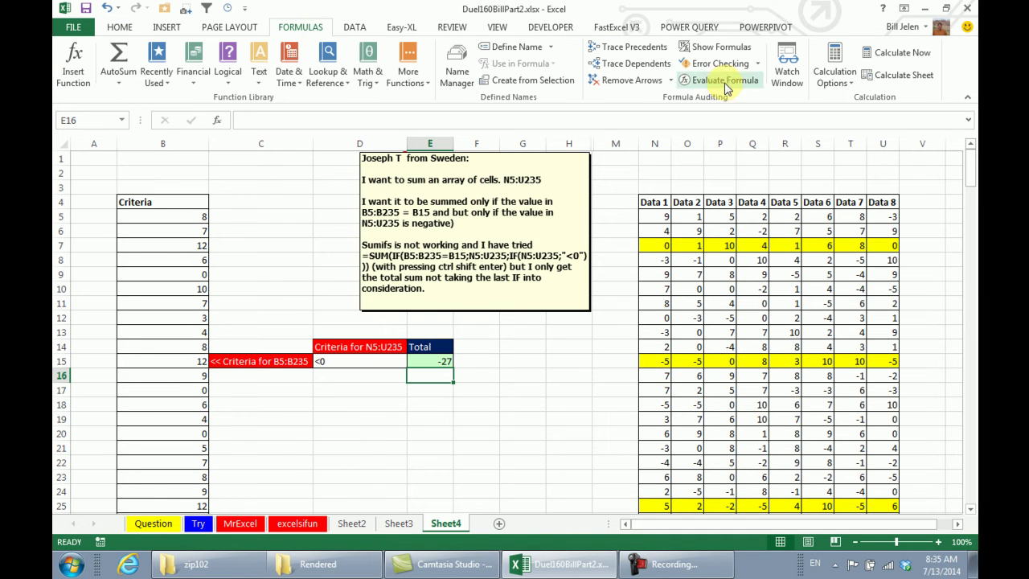
pyautogui.click(834, 71)
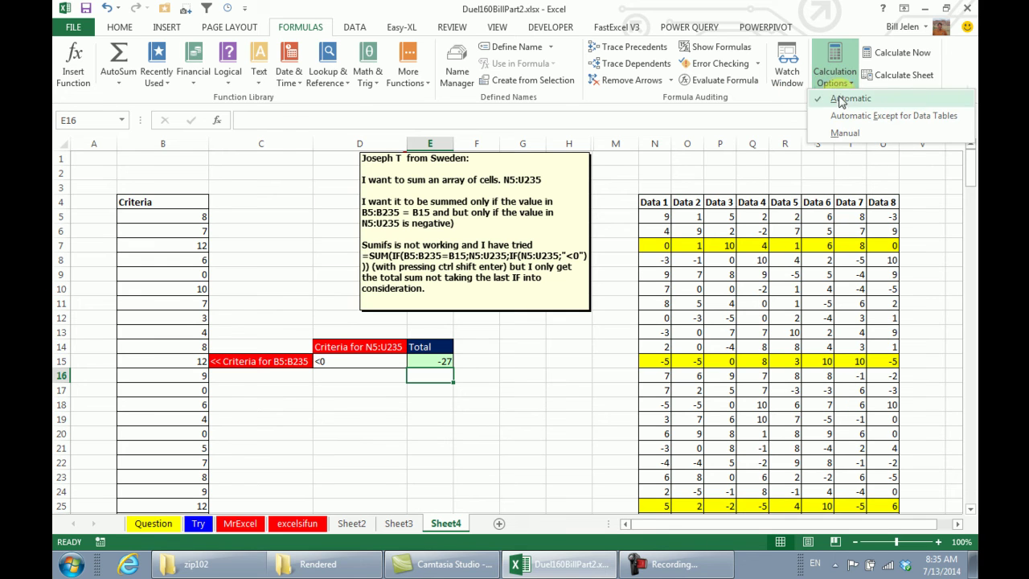
pyautogui.click(844, 133)
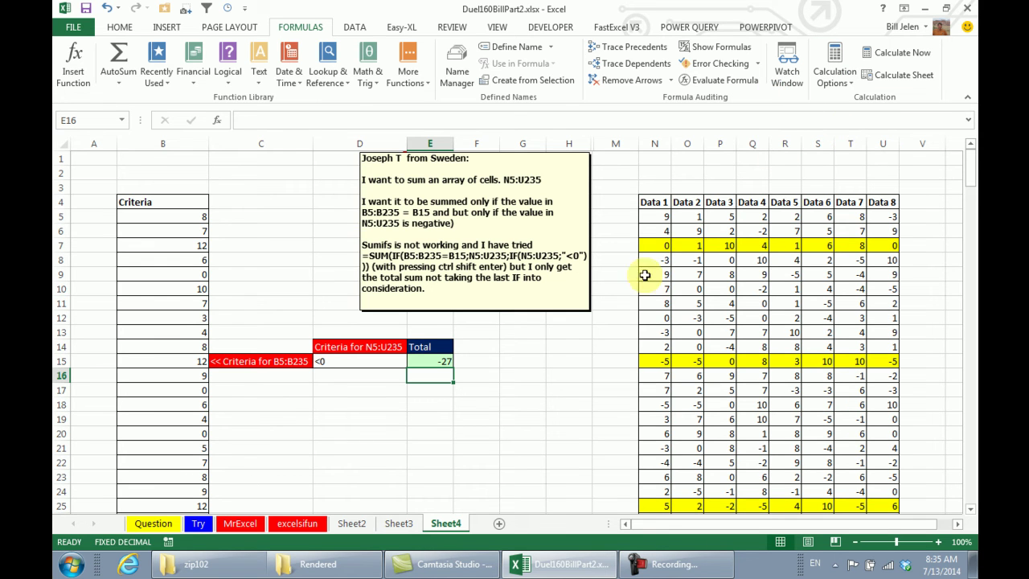
pyautogui.click(440, 362)
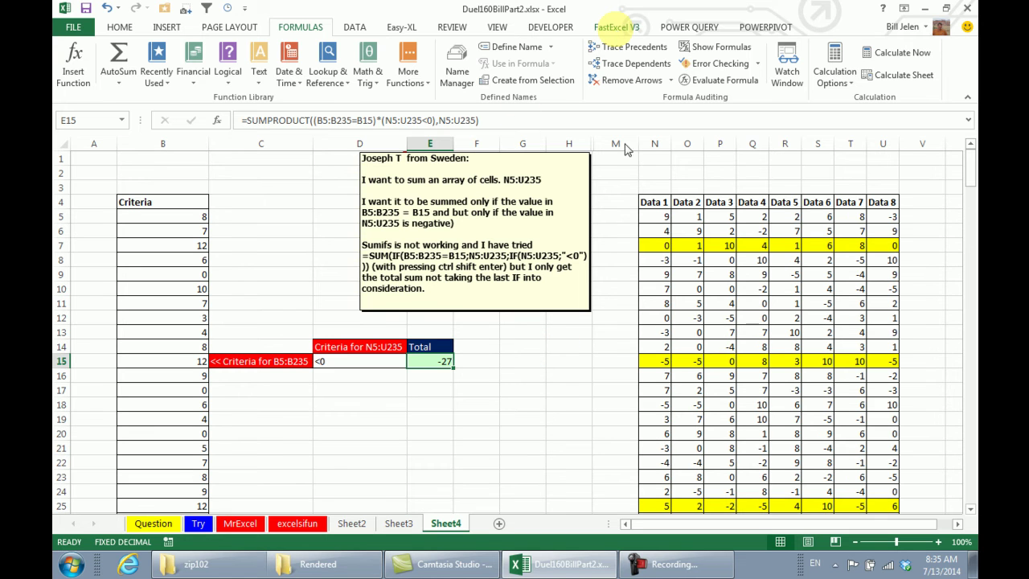
# Step: Time E15's SUMPRODUCT recalculation three times with FastExcel Calc Range, reaching up to 2.541 ms
pyautogui.click(615, 26)
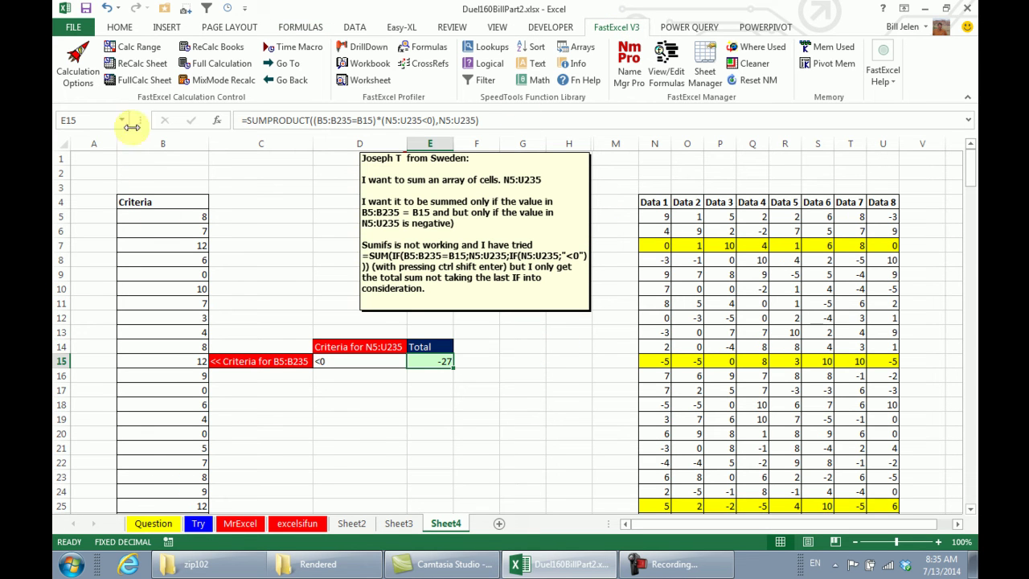
pyautogui.click(132, 50)
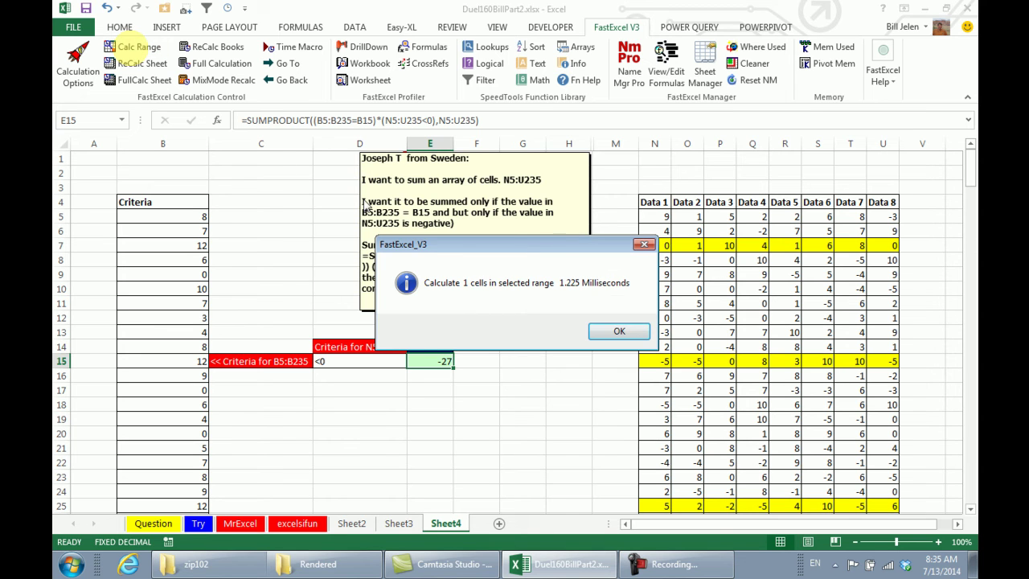
pyautogui.click(623, 334)
pyautogui.click(146, 53)
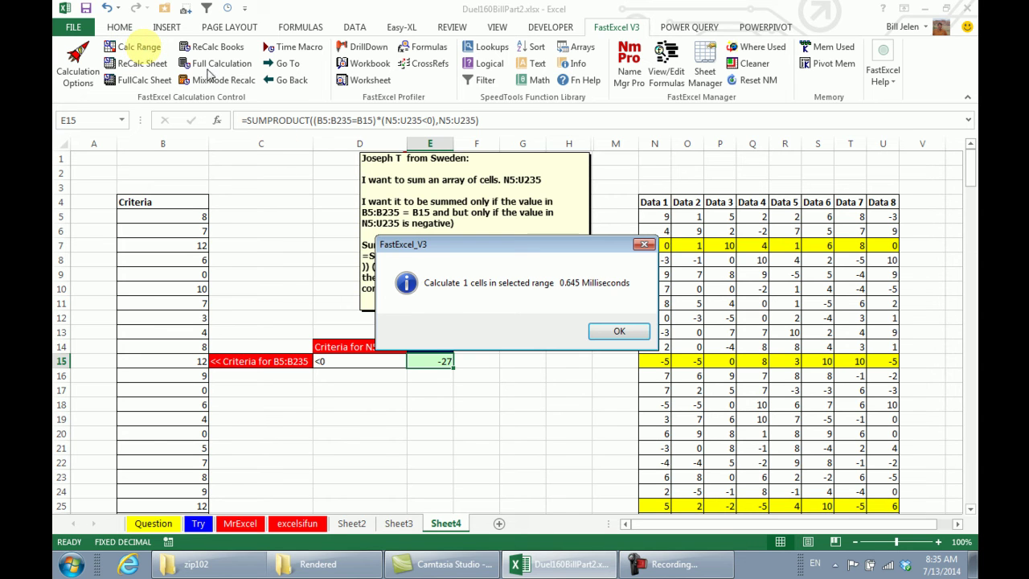
pyautogui.click(619, 333)
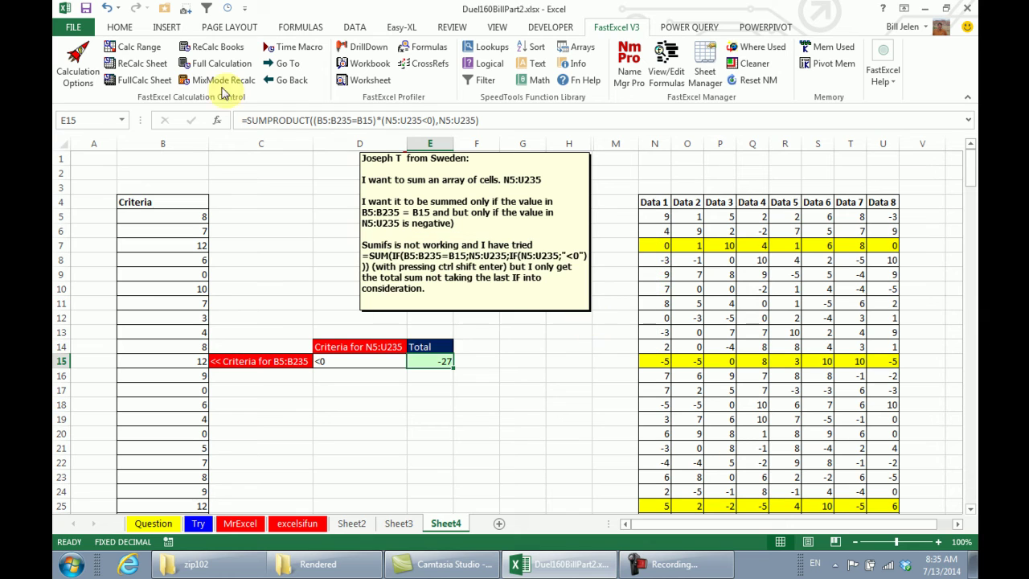
pyautogui.click(145, 49)
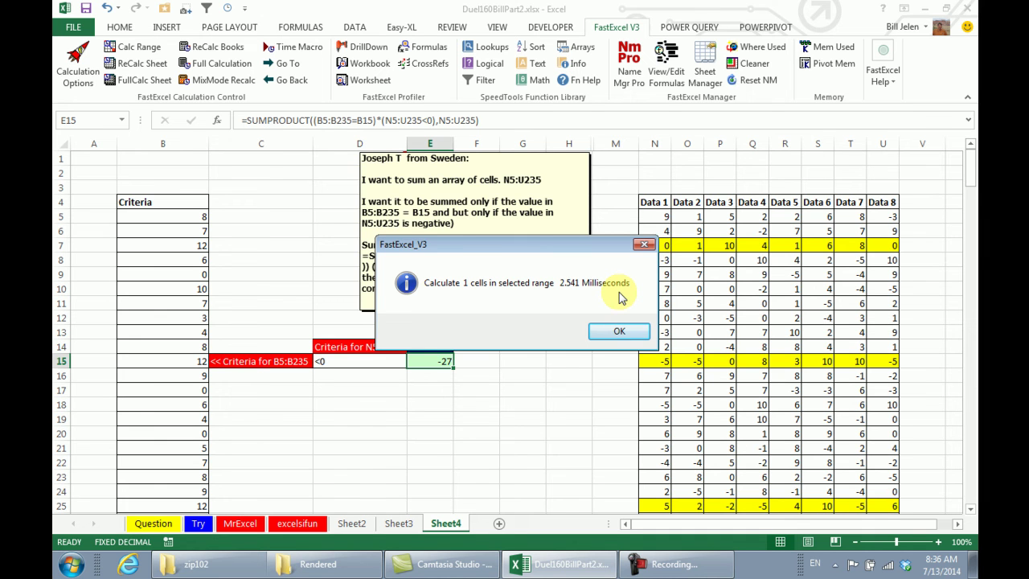
pyautogui.click(619, 331)
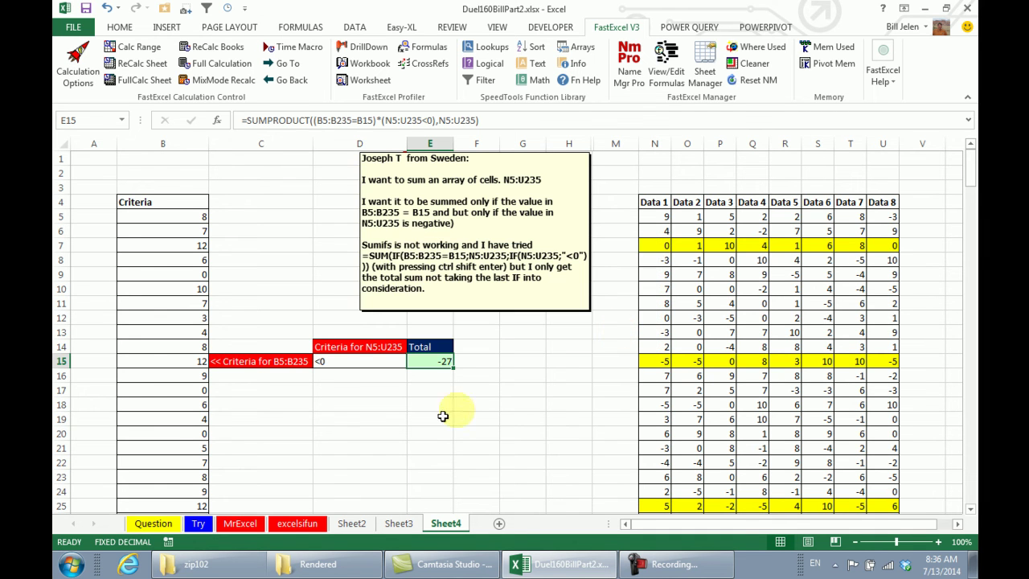
# Step: On the MrExcel sheet, select the SUMIF helper range E5:M588
pyautogui.click(241, 526)
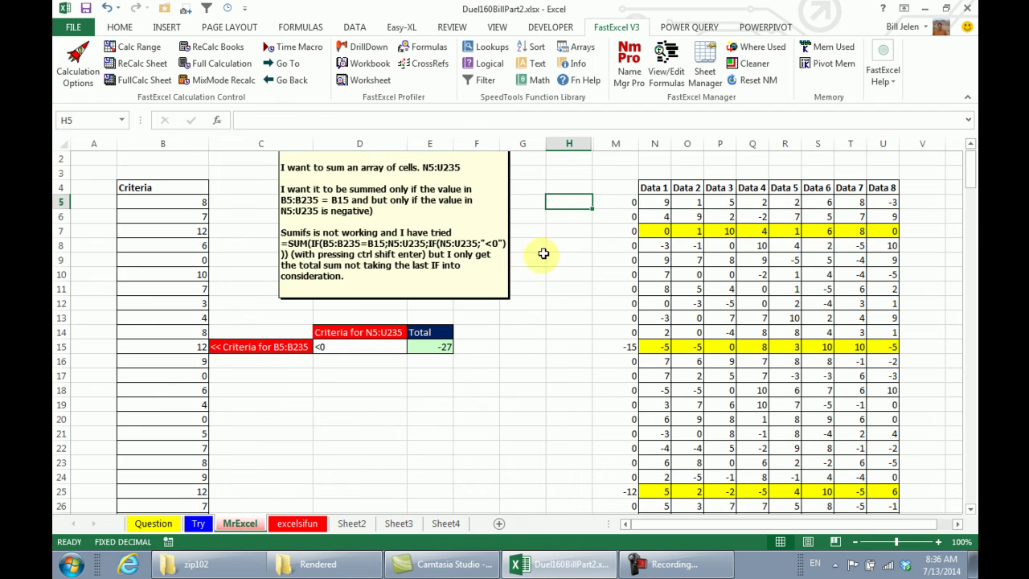
pyautogui.click(603, 204)
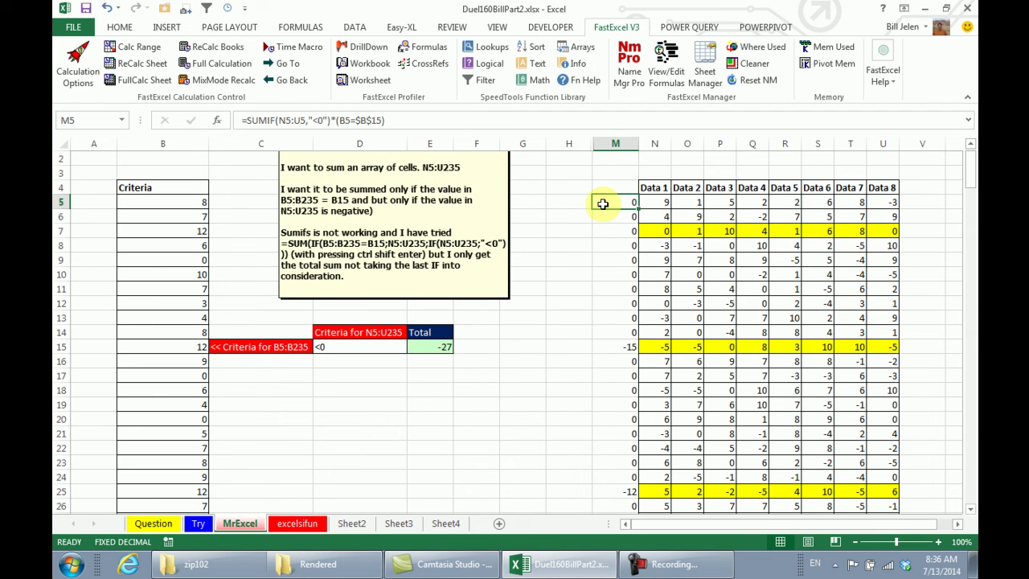
pyautogui.press('Left')
pyautogui.press('Left')
pyautogui.press('Left')
pyautogui.press('Left')
pyautogui.hotkey('shift', 'Right')
pyautogui.hotkey('shift', 'Right')
pyautogui.hotkey('shift', 'Right')
pyautogui.hotkey('shift', 'Right')
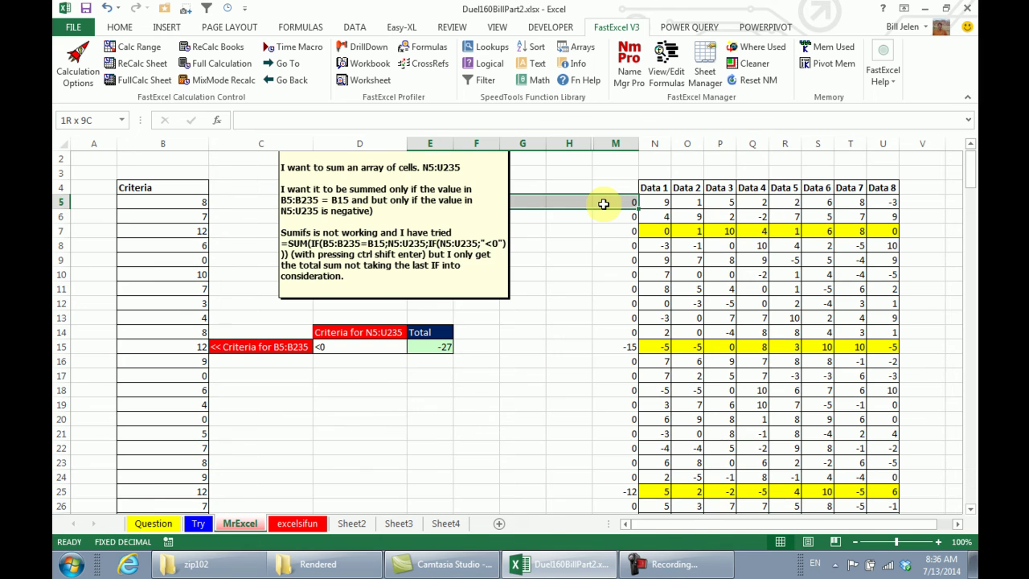
pyautogui.hotkey('shift', 'pagedown')
pyautogui.hotkey('shift', 'pagedown')
pyautogui.hotkey('shift', 'pagedown')
pyautogui.hotkey('shift', 'pagedown')
pyautogui.hotkey('shift', 'pagedown')
pyautogui.hotkey('shift', 'pagedown')
pyautogui.hotkey('shift', 'pagedown')
pyautogui.hotkey('shift', 'pagedown')
pyautogui.hotkey('shift', 'pagedown')
pyautogui.hotkey('shift', 'pagedown')
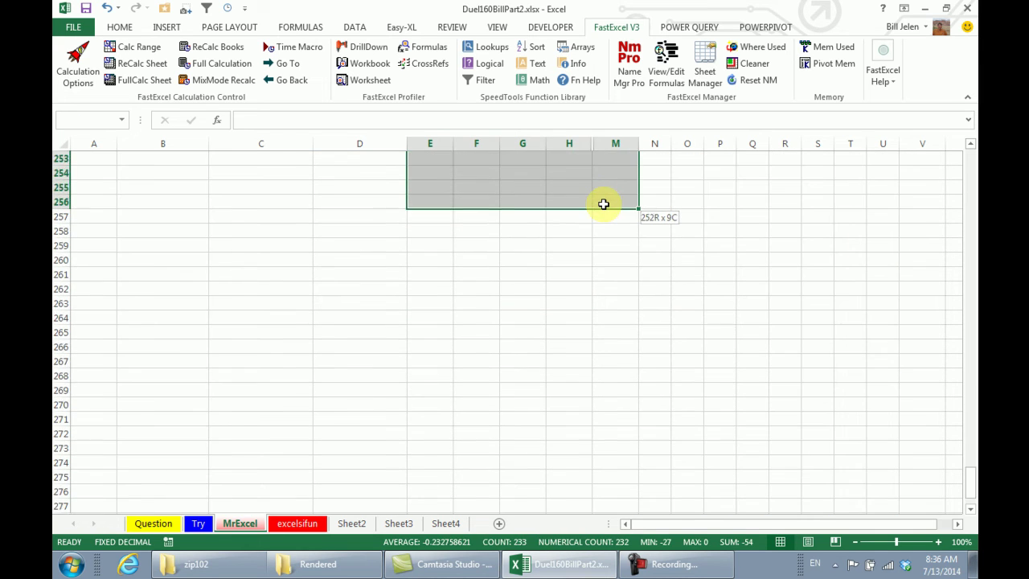
pyautogui.hotkey('shift', 'pagedown')
pyautogui.hotkey('shift', 'pagedown')
pyautogui.hotkey('shift', 'pagedown')
pyautogui.hotkey('shift', 'pagedown')
pyautogui.hotkey('shift', 'pagedown')
pyautogui.hotkey('shift', 'pagedown')
pyautogui.hotkey('shift', 'pagedown')
pyautogui.hotkey('shift', 'pagedown')
pyautogui.hotkey('shift', 'pagedown')
pyautogui.hotkey('shift', 'pagedown')
pyautogui.hotkey('shift', 'pagedown')
pyautogui.hotkey('shift', 'pagedown')
pyautogui.hotkey('shift', 'pagedown')
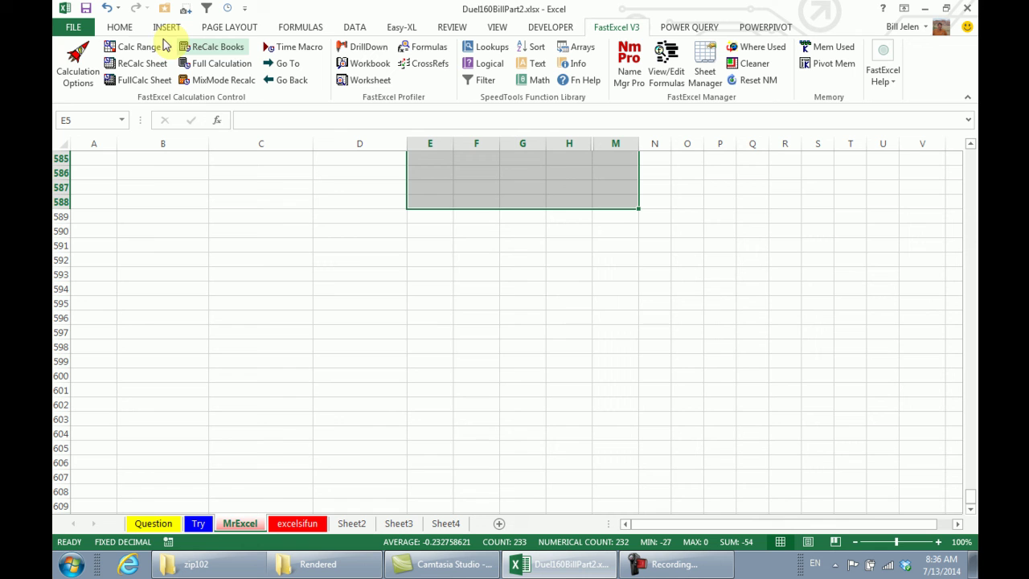
# Step: Time the 5256 selected cells repeatedly with FastExcel Calc Range, getting 0.731 then 0.589 ms
pyautogui.click(138, 47)
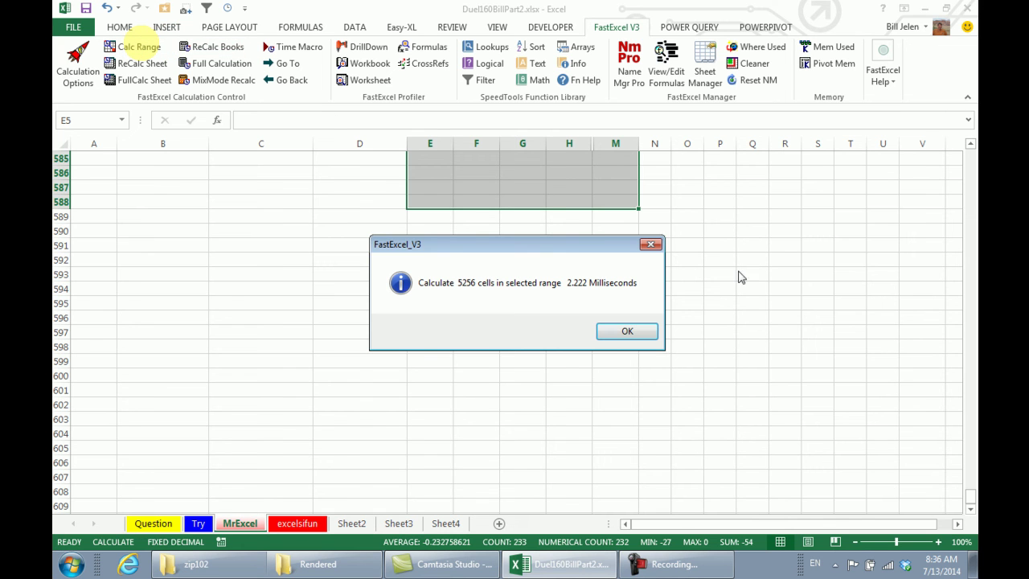
pyautogui.click(632, 329)
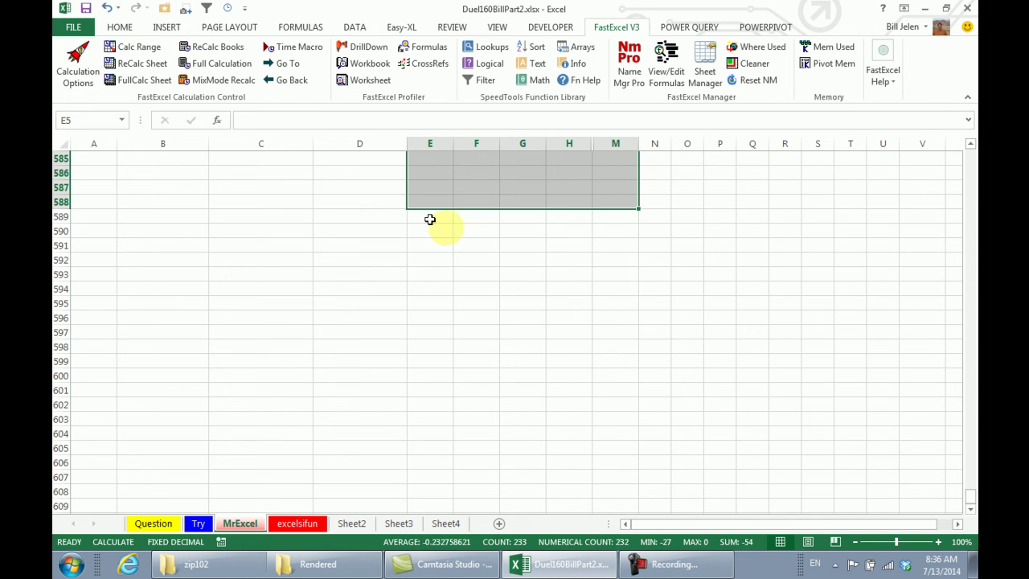
pyautogui.click(138, 48)
pyautogui.click(625, 329)
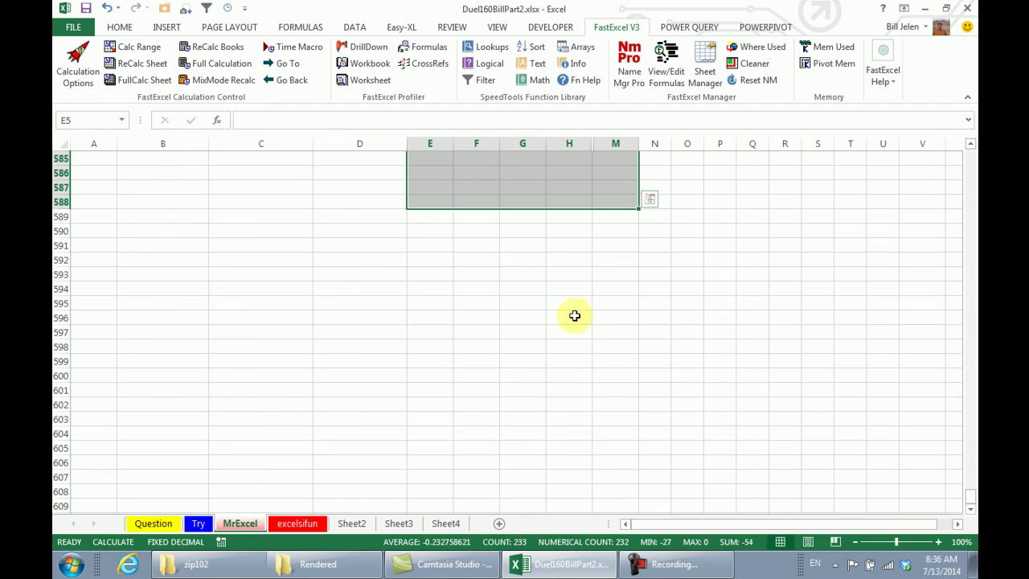
pyautogui.click(140, 48)
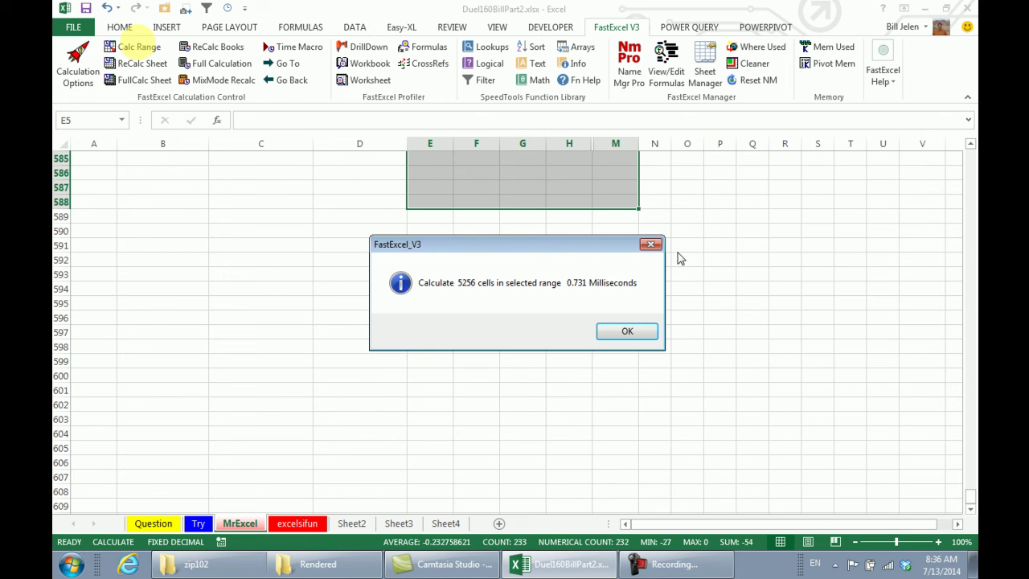
pyautogui.click(658, 325)
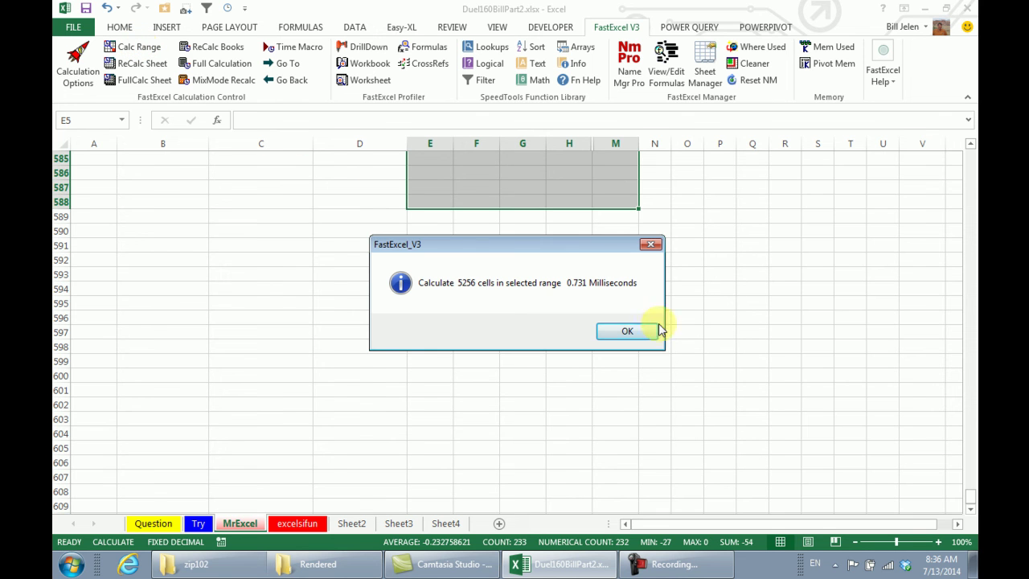
pyautogui.click(970, 163)
pyautogui.moveTo(970, 163); pyautogui.dragTo(970, 163)
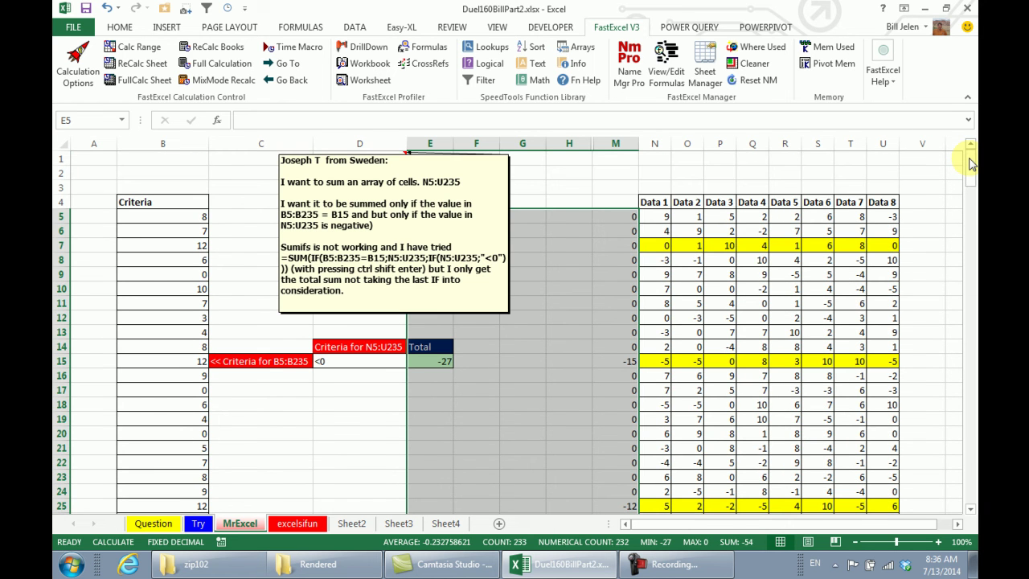
pyautogui.click(141, 46)
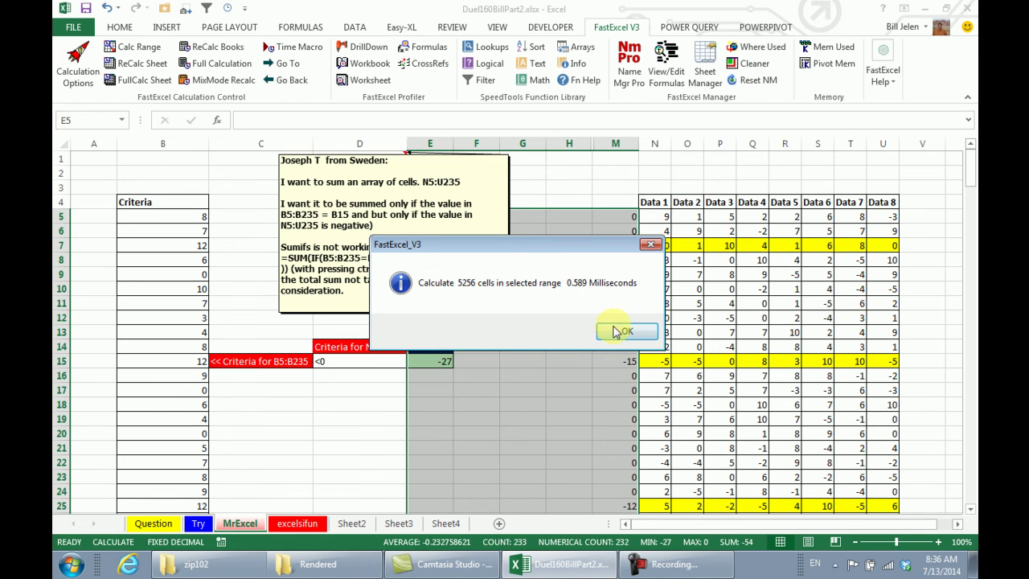
pyautogui.click(624, 331)
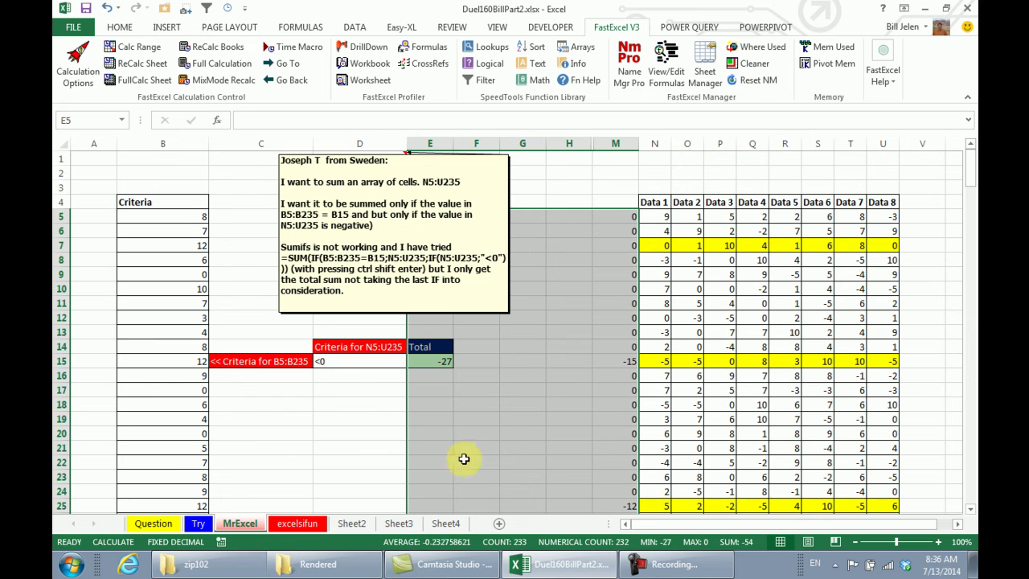
# Step: Back on Sheet4, time the single SUMPRODUCT cell E15 again, measuring 1.169 ms
pyautogui.click(445, 523)
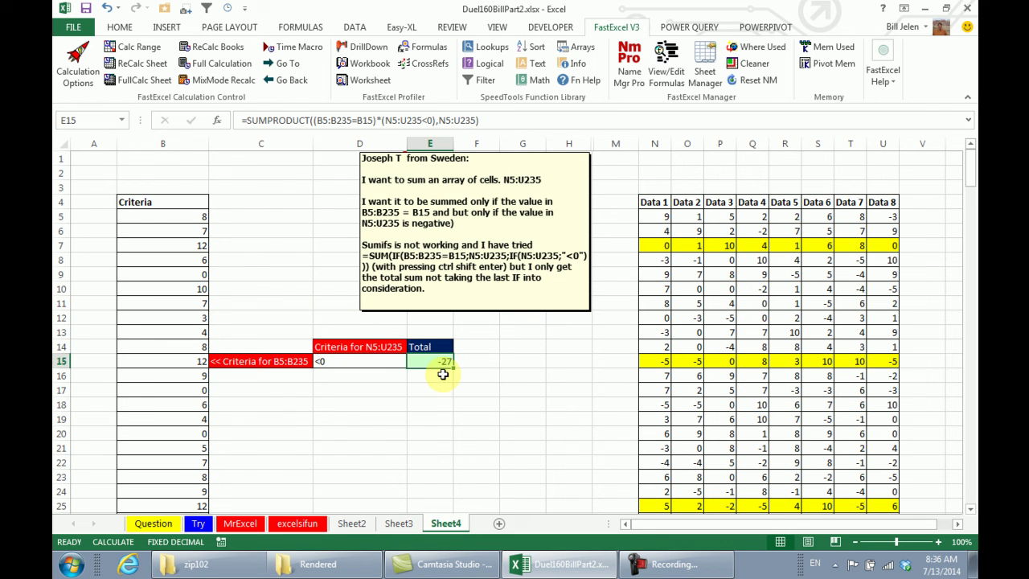
pyautogui.click(138, 47)
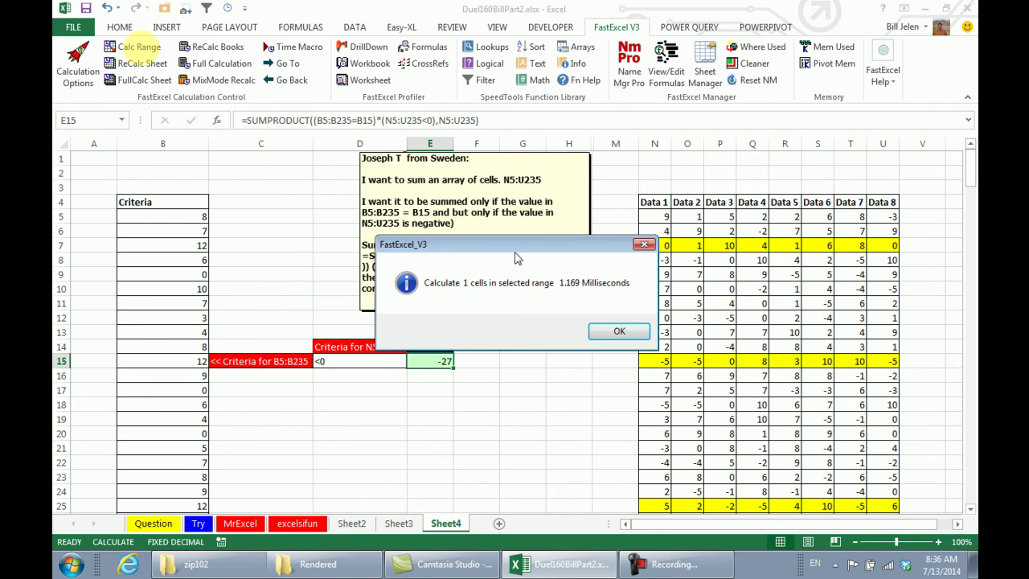
pyautogui.click(619, 331)
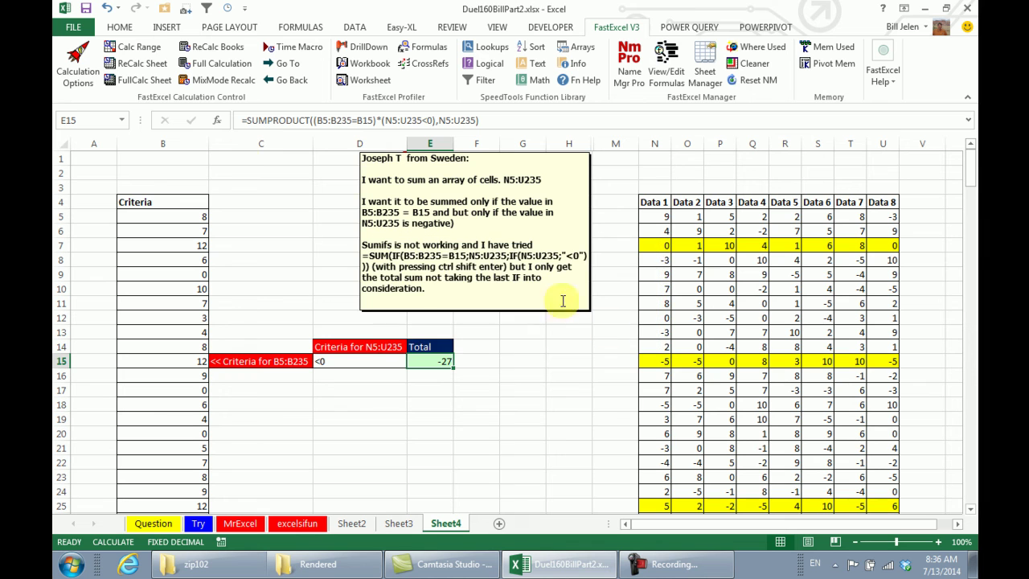
pyautogui.click(138, 50)
pyautogui.click(616, 334)
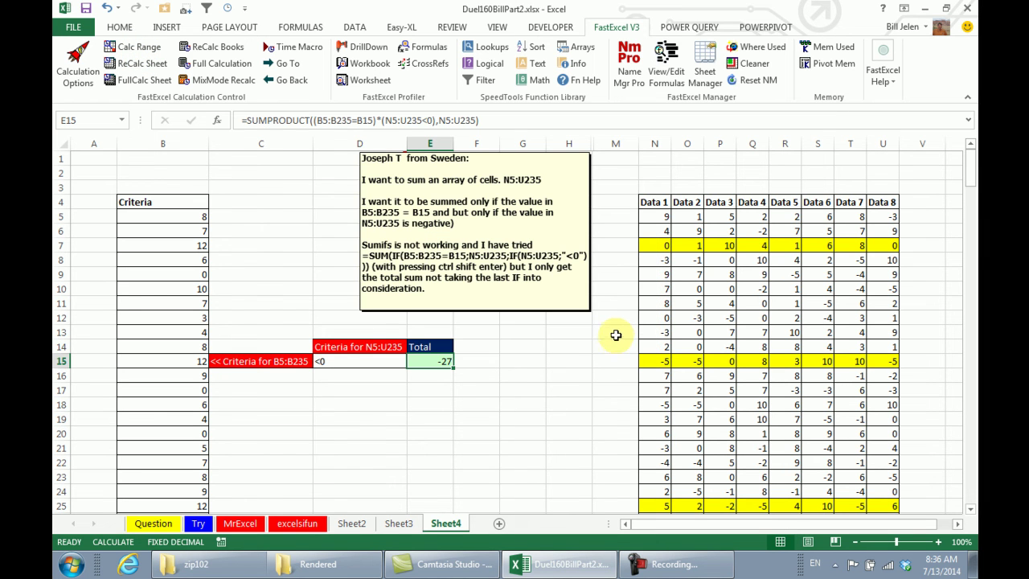